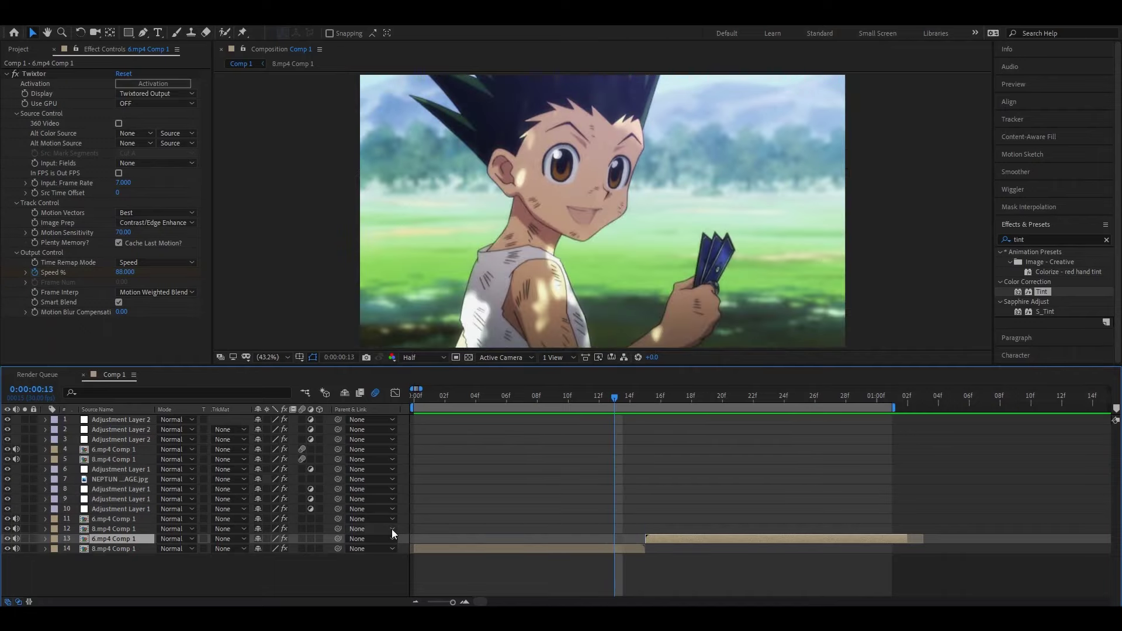
- Create a new adjustment layer and cut away everything before frame 12
{"action": "right_click", "coordinate": [407, 538]}
{"action": "mouse_move", "coordinate": [464, 412]}
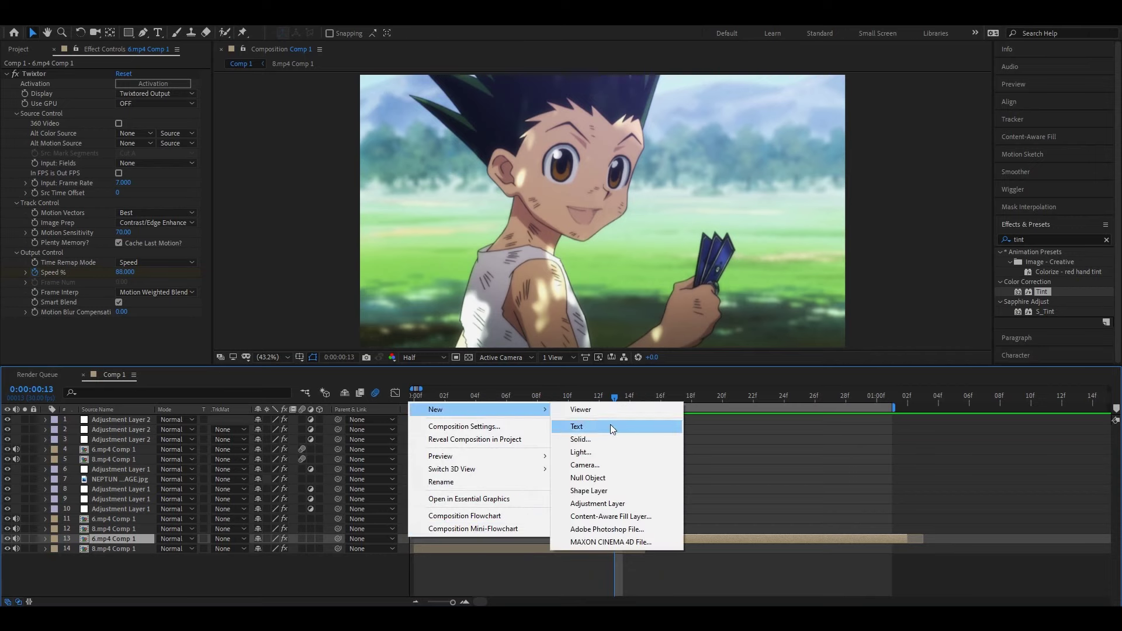
{"action": "left_click", "coordinate": [615, 503]}
{"action": "key", "text": "ctrl+shift+d"}
{"action": "left_click", "coordinate": [608, 548]}
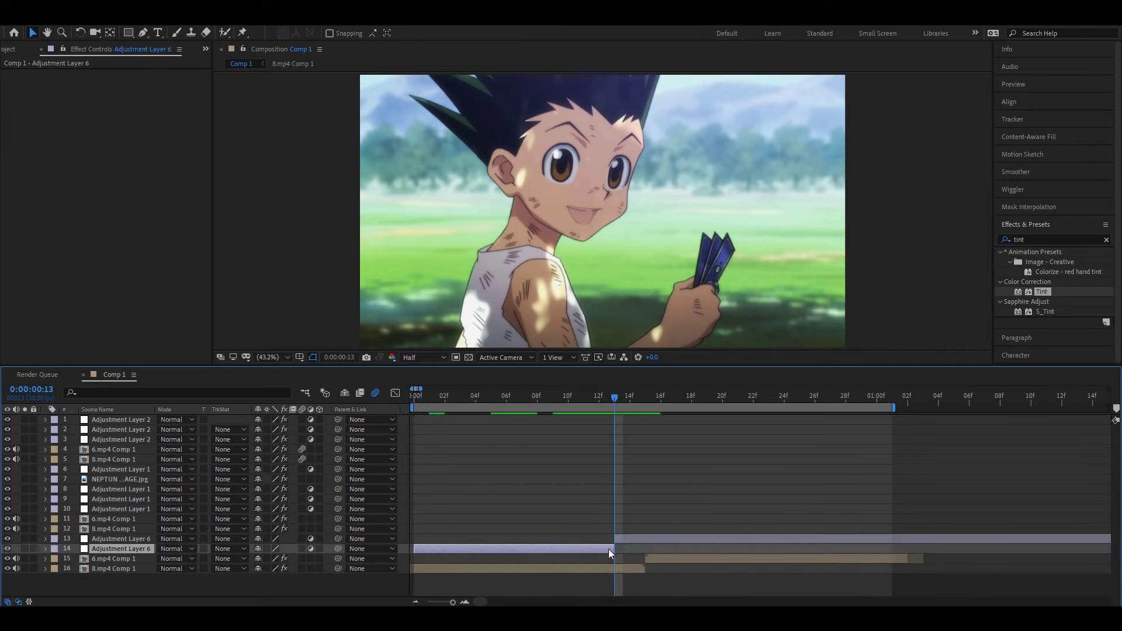
{"action": "key", "text": "Delete"}
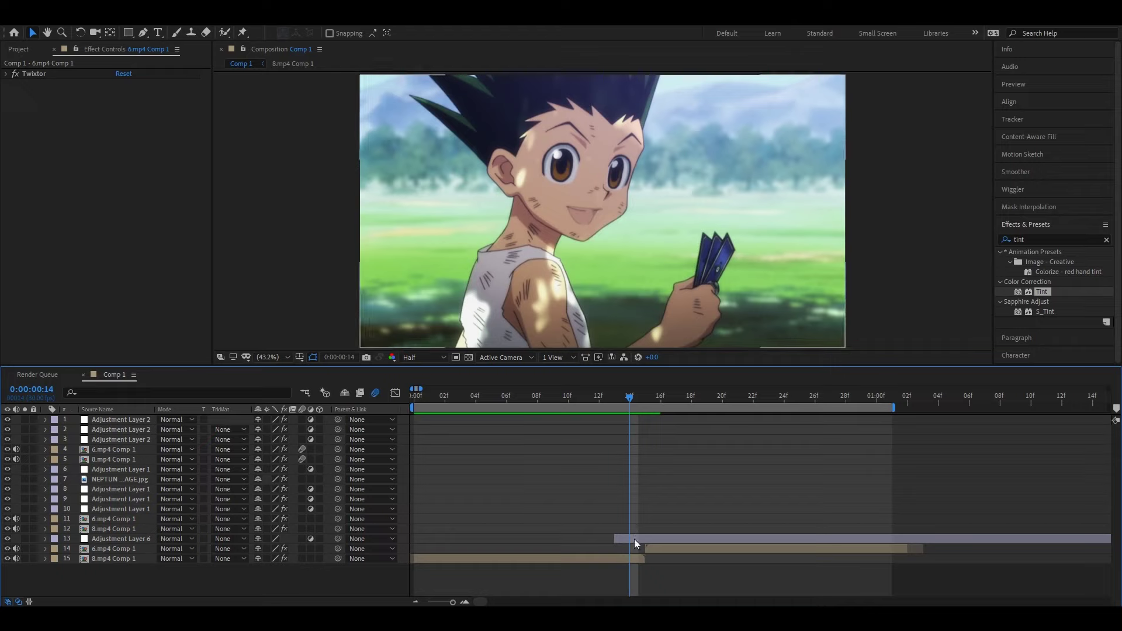
- Trim the adjustment layer down to a single frame at 12f
{"action": "left_click", "coordinate": [633, 538]}
{"action": "key", "text": "ctrl+shift+d"}
{"action": "key", "text": "Delete"}
{"action": "left_click", "coordinate": [617, 539]}
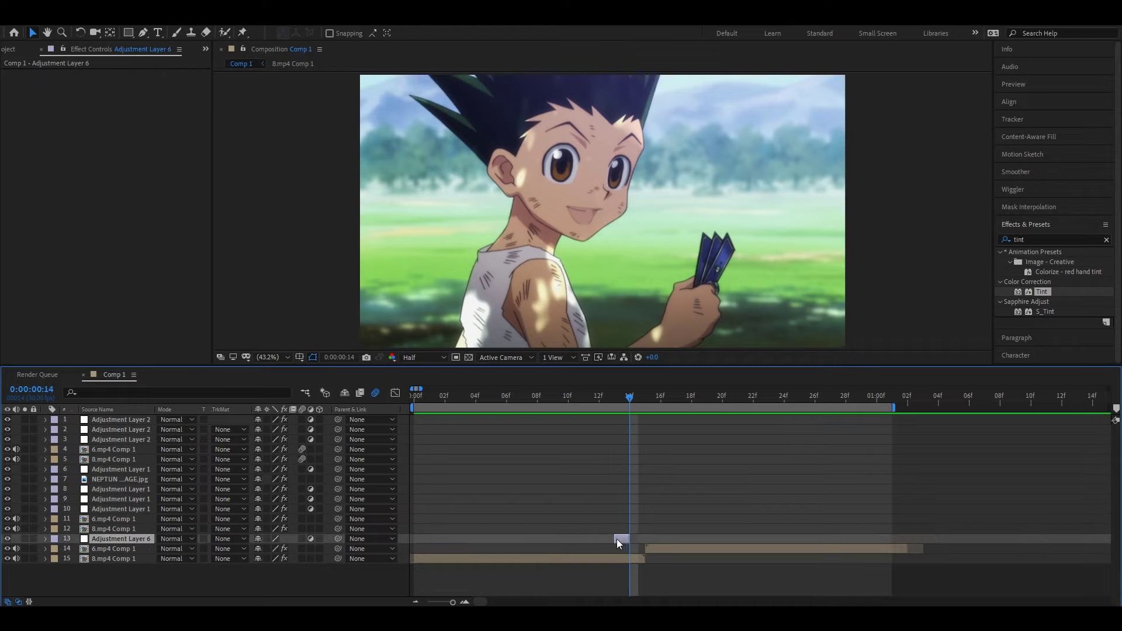
- Duplicate the one-frame layer twice and shift the top copy one frame later
{"action": "left_click", "coordinate": [598, 400]}
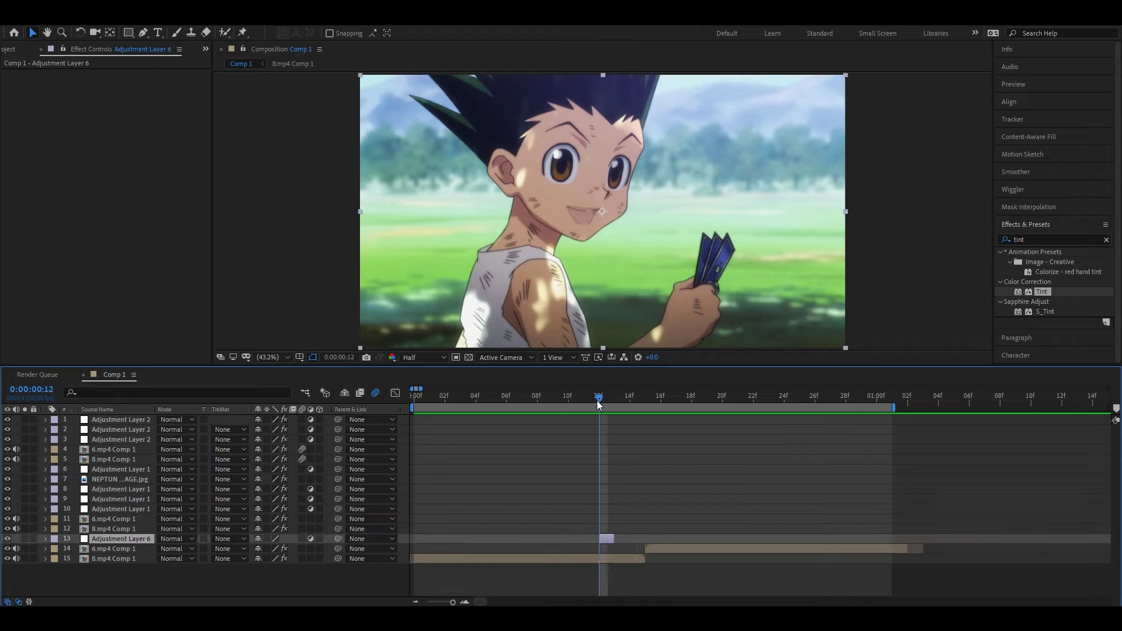
{"action": "key", "text": "ctrl+d"}
{"action": "key", "text": "ctrl+d"}
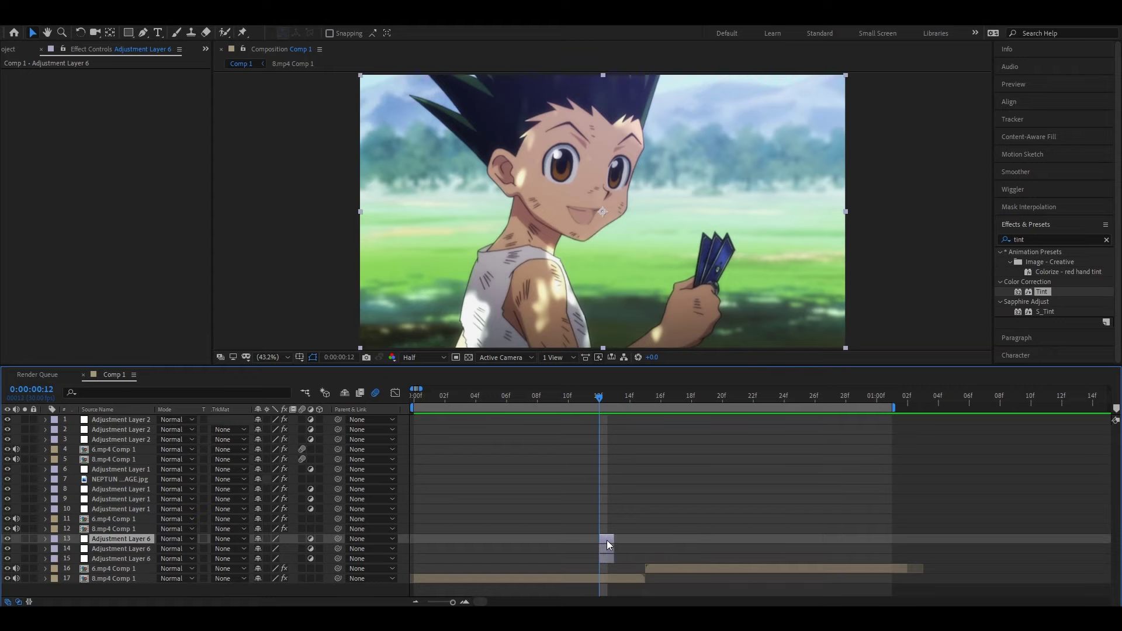
{"action": "left_click_drag", "start_coordinate": [607, 539], "coordinate": [620, 541]}
{"action": "left_click", "coordinate": [624, 550]}
{"action": "left_click", "coordinate": [608, 559]}
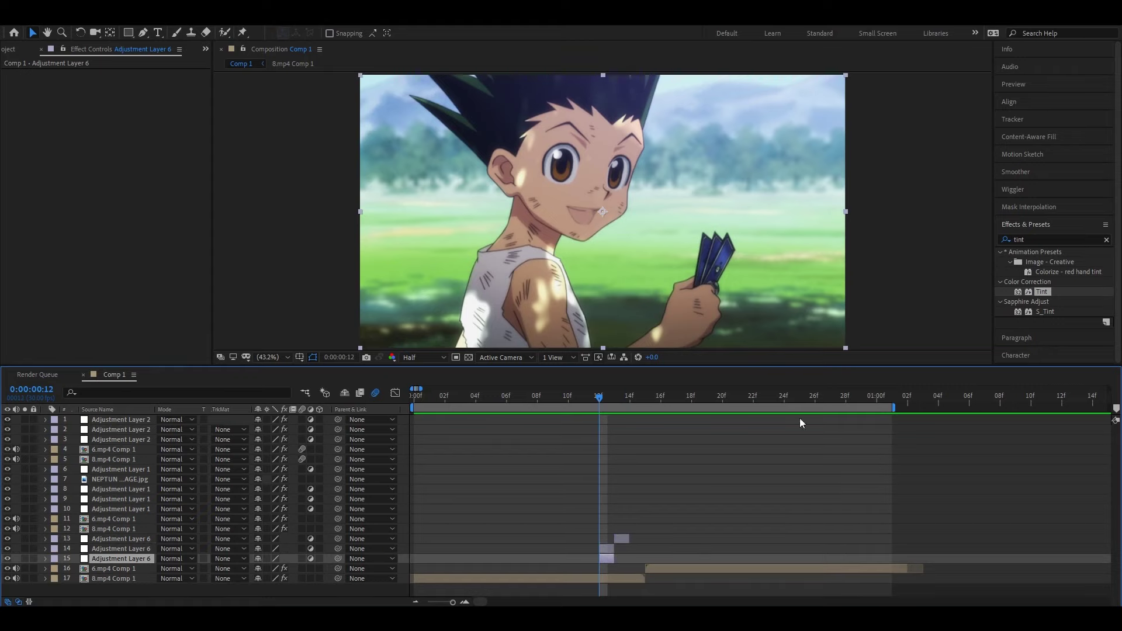
{"action": "left_click", "coordinate": [1030, 241]}
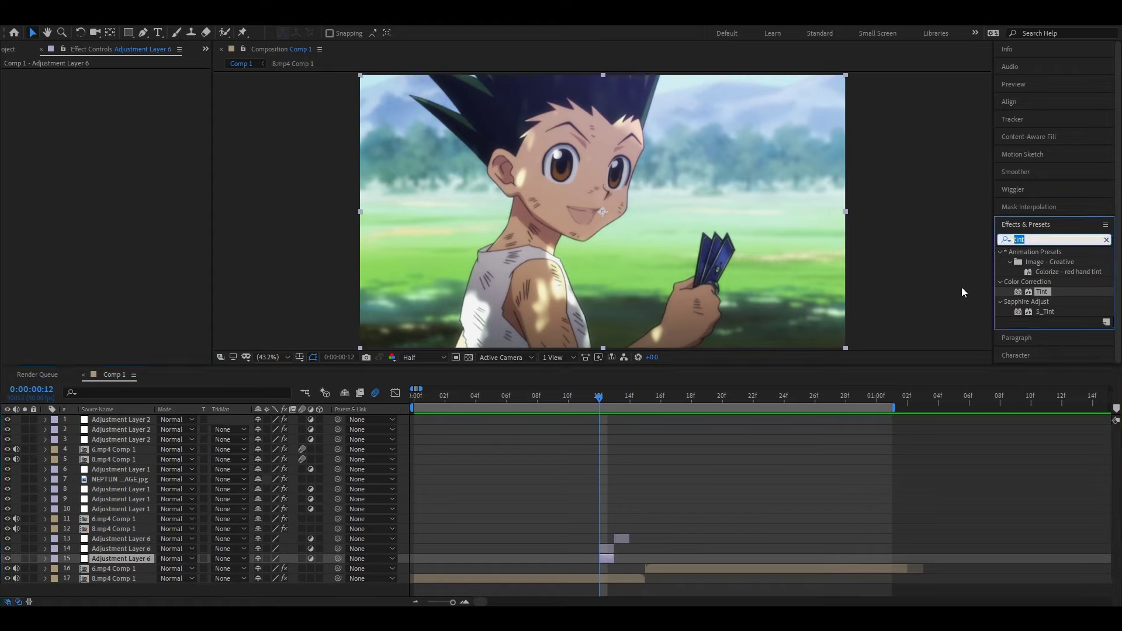
- Apply S_EdgeDetect to the bottom one-frame adjustment layer
{"action": "type", "text": "ed"}
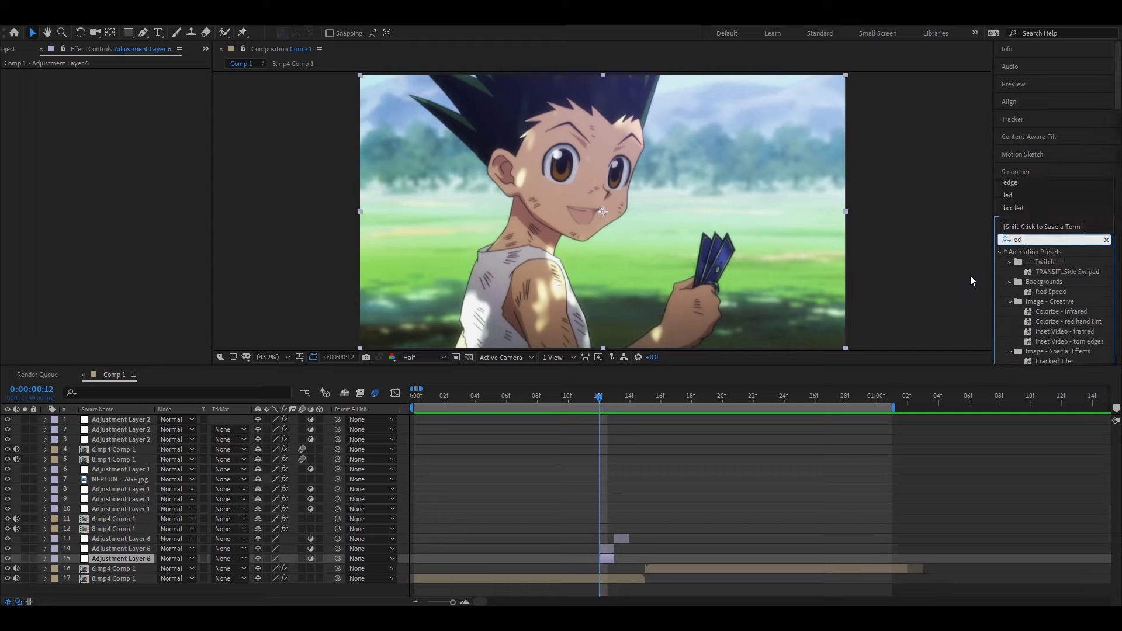
{"action": "type", "text": "ge"}
{"action": "scroll", "coordinate": [1060, 301], "scroll_direction": "down", "scroll_amount": 5}
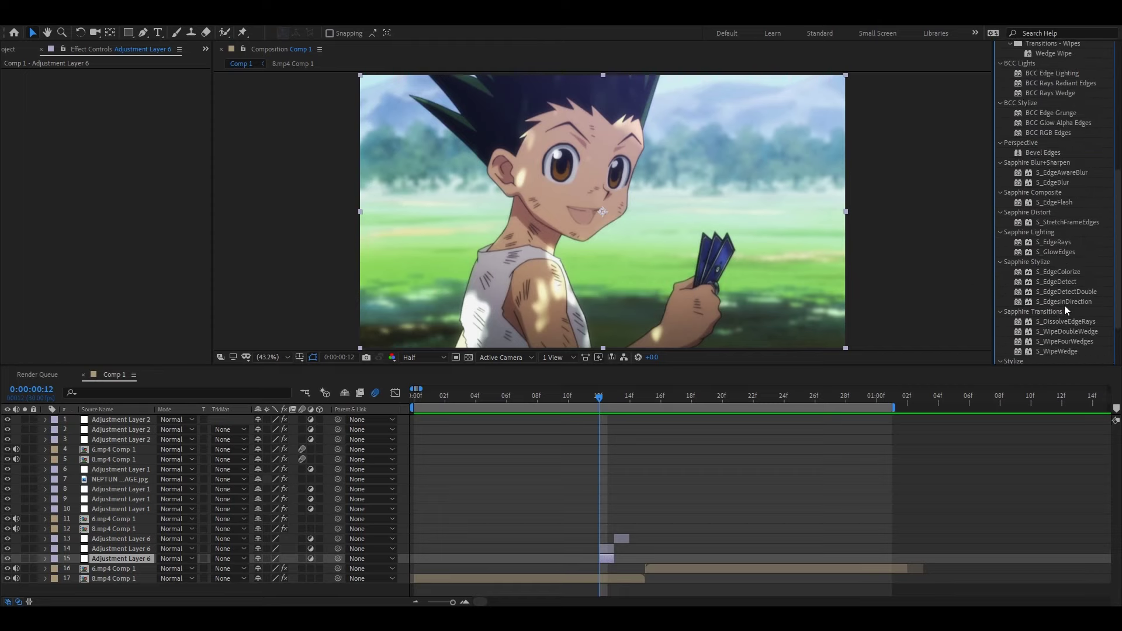
{"action": "left_click_drag", "start_coordinate": [1068, 282], "coordinate": [605, 558]}
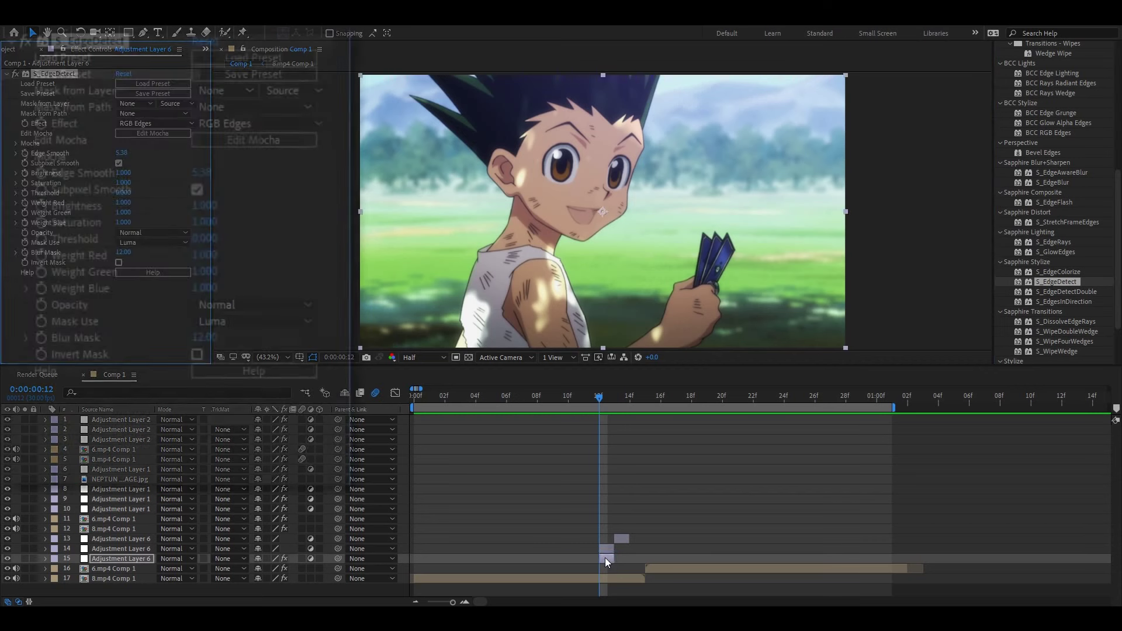
- Set S_EdgeDetect's Edge Smooth to 2.00 and raise Threshold to 0.250
{"action": "left_click", "coordinate": [215, 175]}
{"action": "type", "text": "2"}
{"action": "key", "text": "Return"}
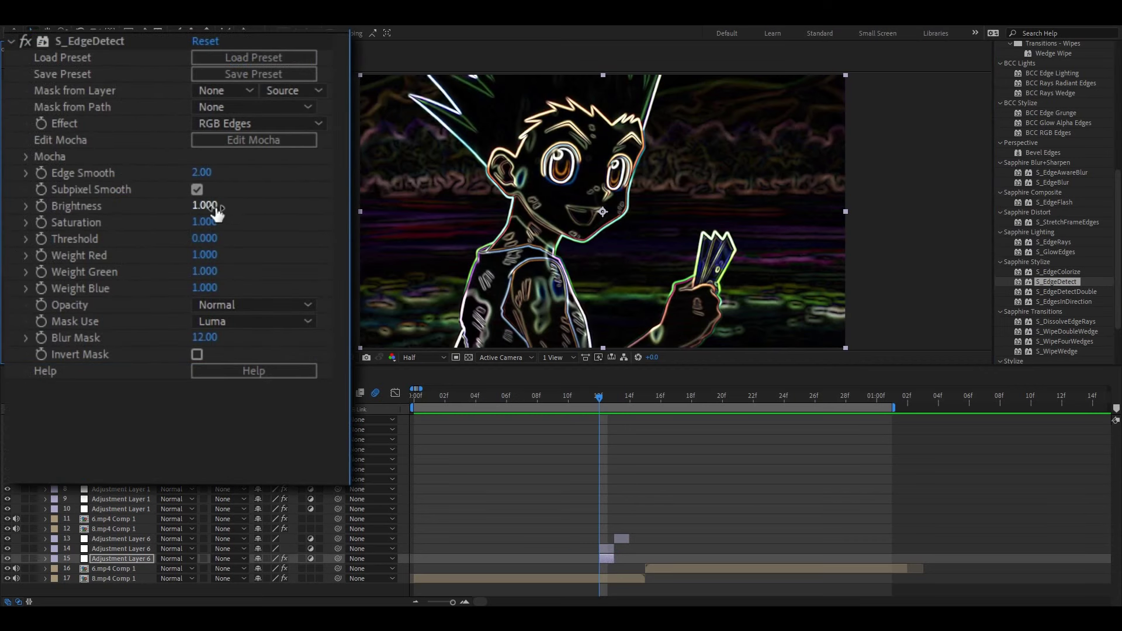
{"action": "left_click_drag", "start_coordinate": [208, 239], "coordinate": [242, 244]}
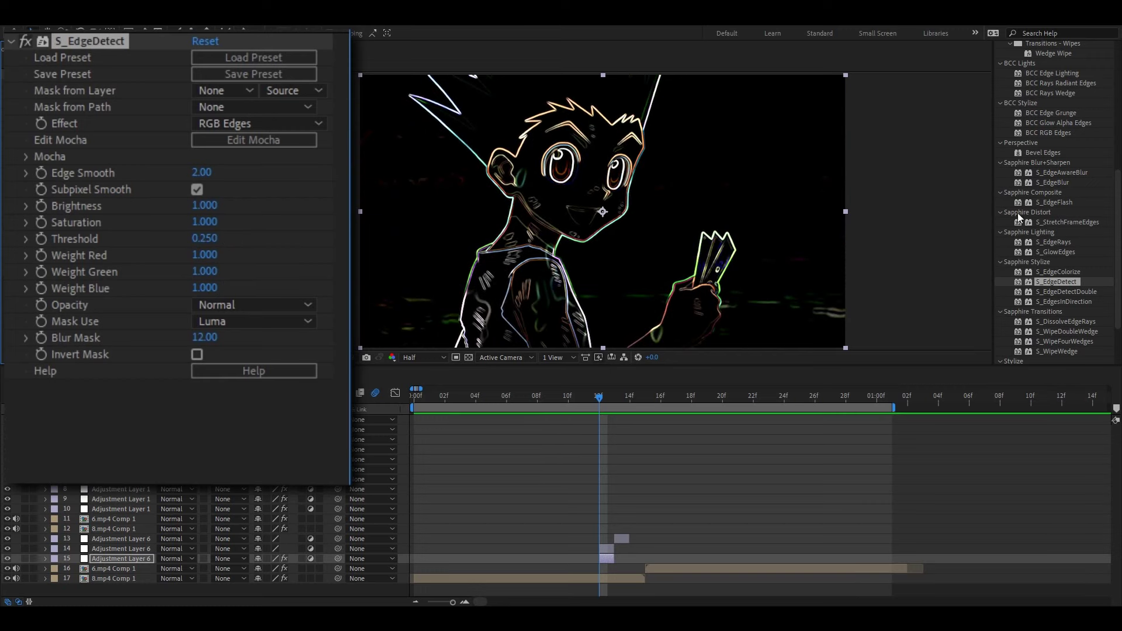
{"action": "scroll", "coordinate": [1022, 236], "scroll_direction": "up", "scroll_amount": 3}
{"action": "scroll", "coordinate": [1021, 236], "scroll_direction": "up", "scroll_amount": 2}
{"action": "left_click", "coordinate": [1046, 175]}
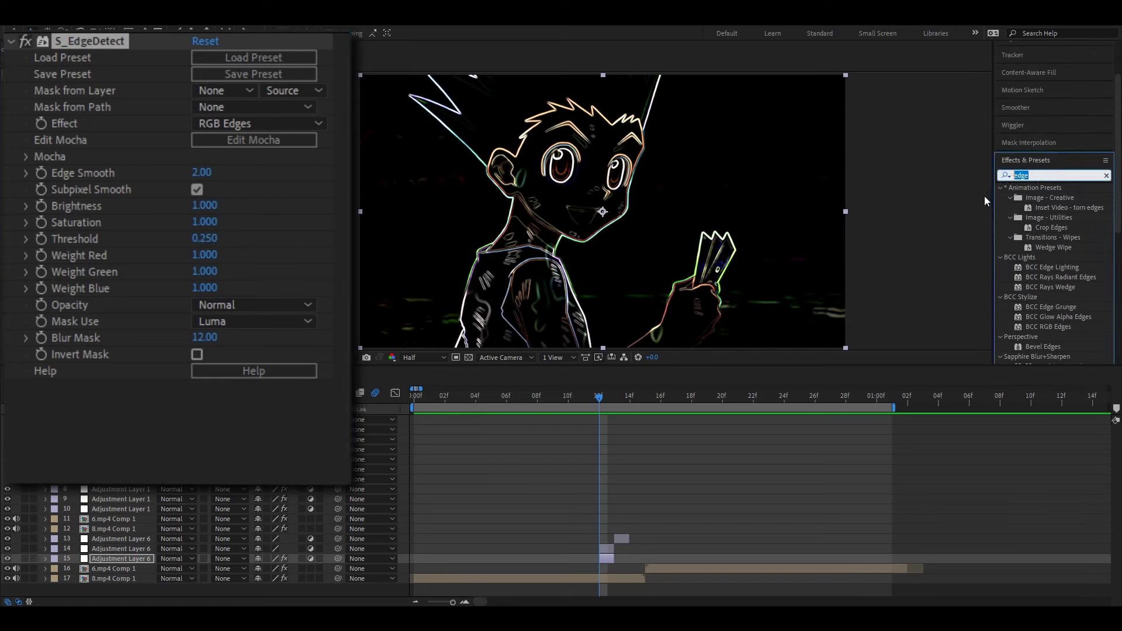
- Add Tint to the edge layer with Map White To set to green #00EA21
{"action": "type", "text": "tint"}
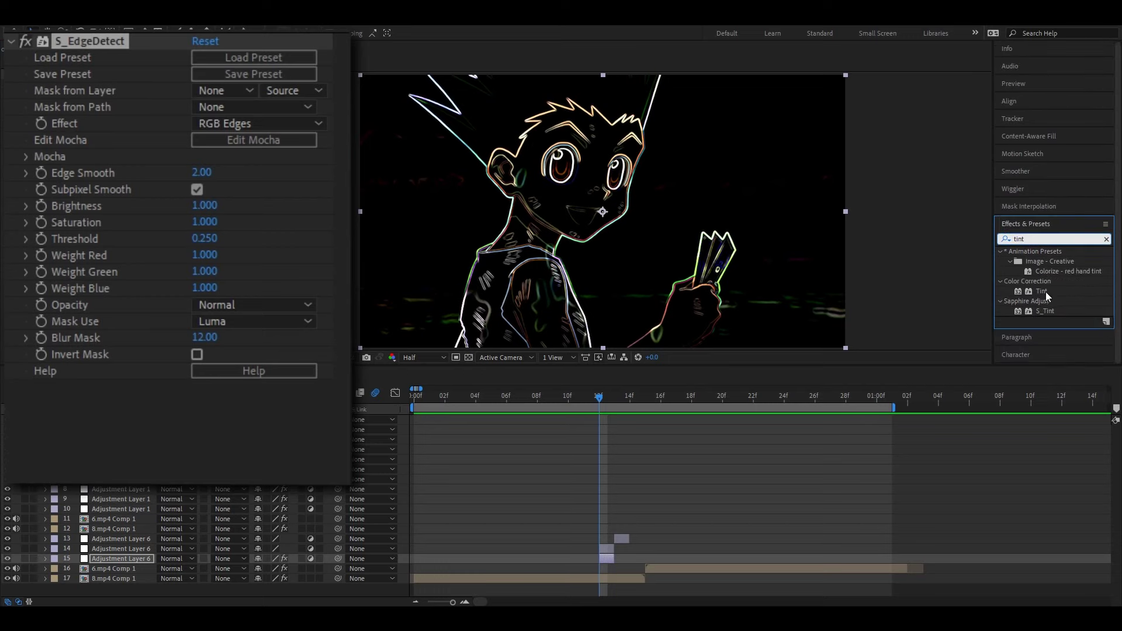
{"action": "left_click", "coordinate": [1041, 291]}
{"action": "left_click_drag", "start_coordinate": [1041, 291], "coordinate": [223, 423]}
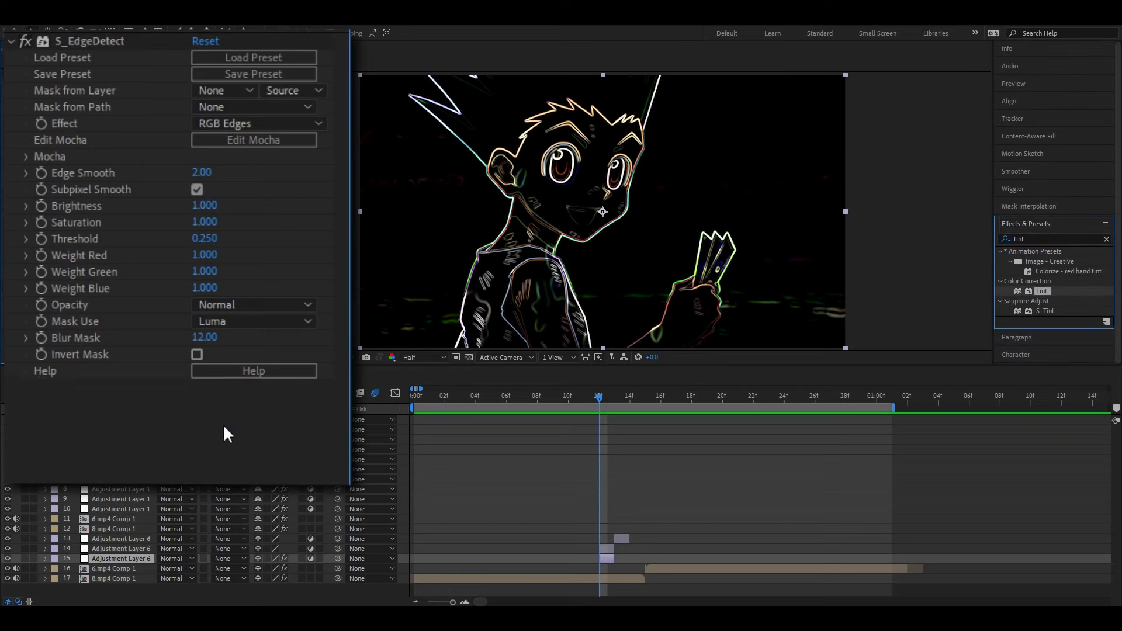
{"action": "left_click", "coordinate": [11, 42]}
{"action": "left_click", "coordinate": [201, 91]}
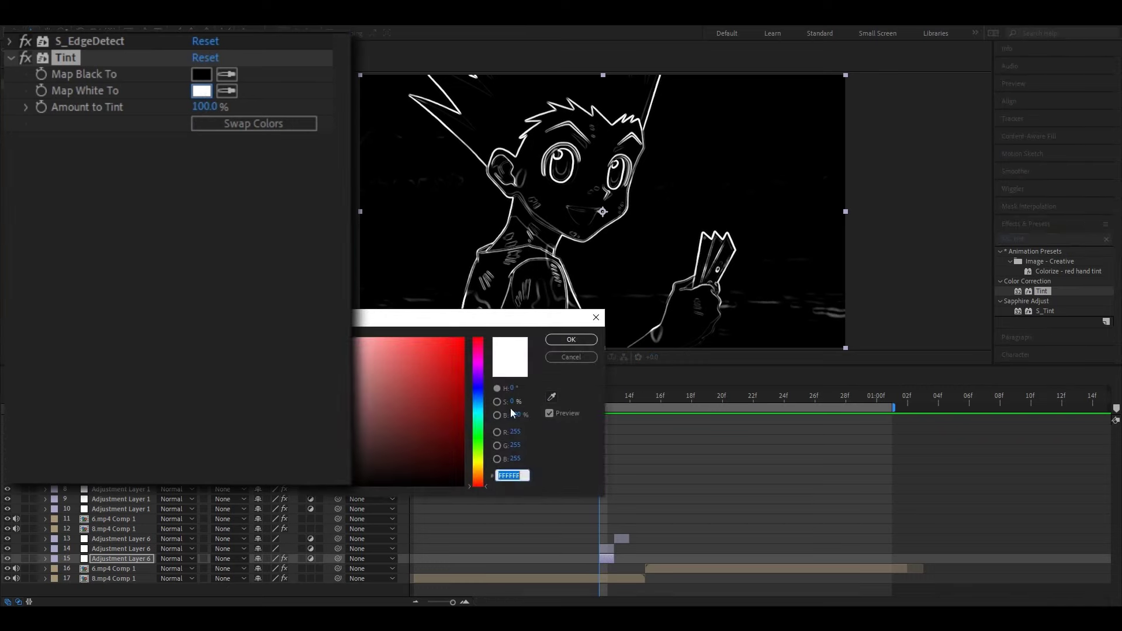
{"action": "left_click_drag", "start_coordinate": [482, 412], "coordinate": [482, 432]}
{"action": "left_click", "coordinate": [452, 379]}
{"action": "left_click", "coordinate": [463, 349]}
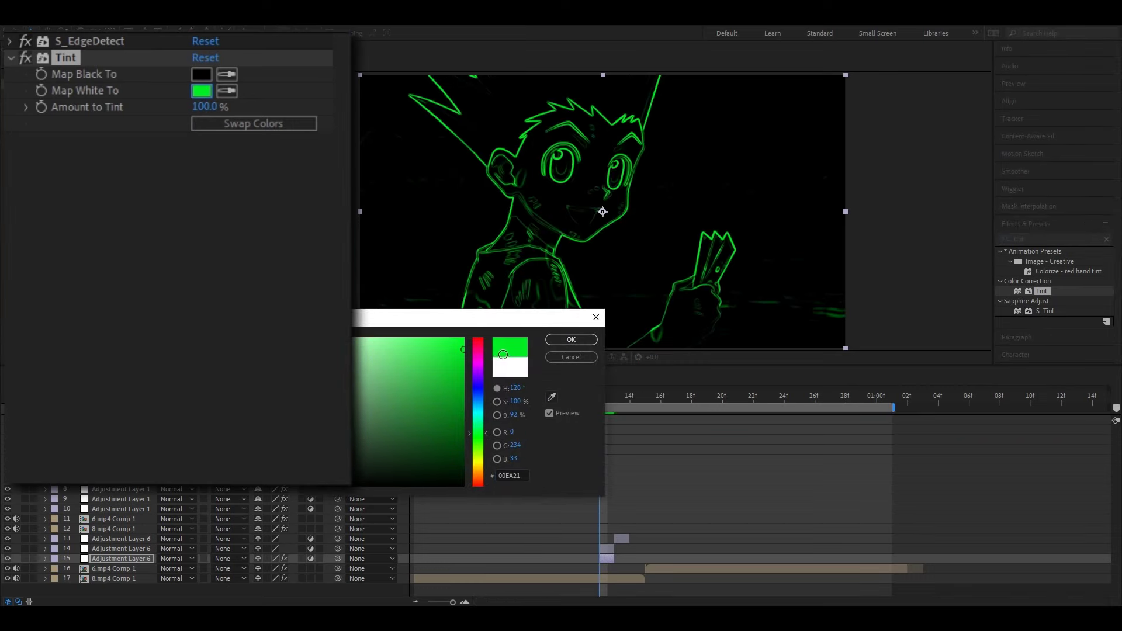
{"action": "left_click", "coordinate": [565, 341]}
- Add Deep Glow with Exposure 1.50 and collapse the effect settings
{"action": "left_click", "coordinate": [1003, 241]}
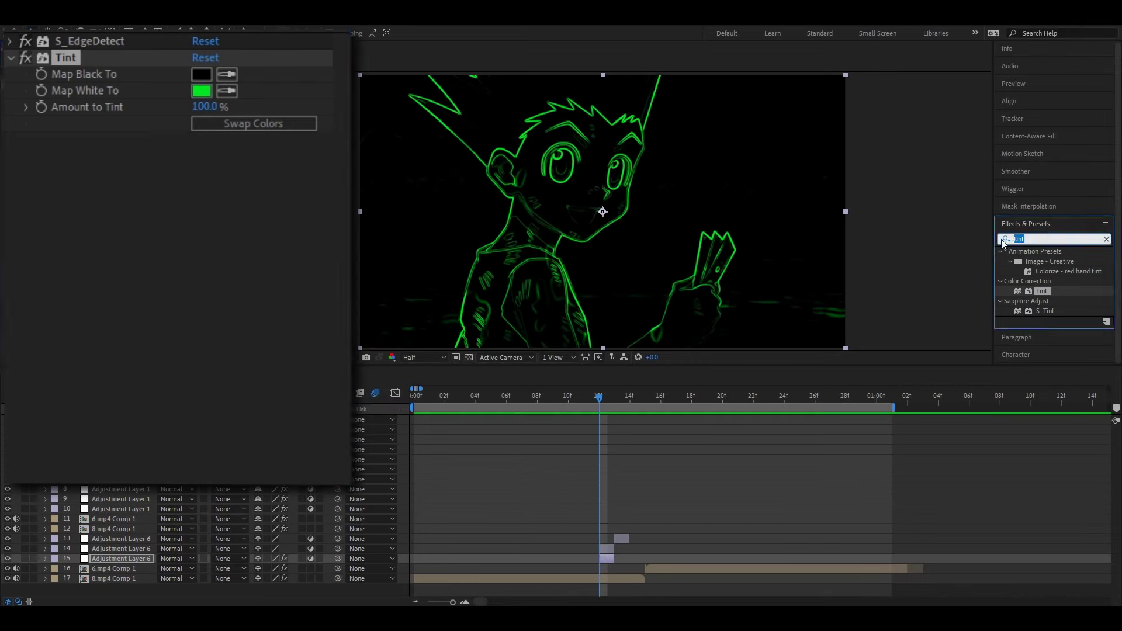
{"action": "type", "text": "deep"}
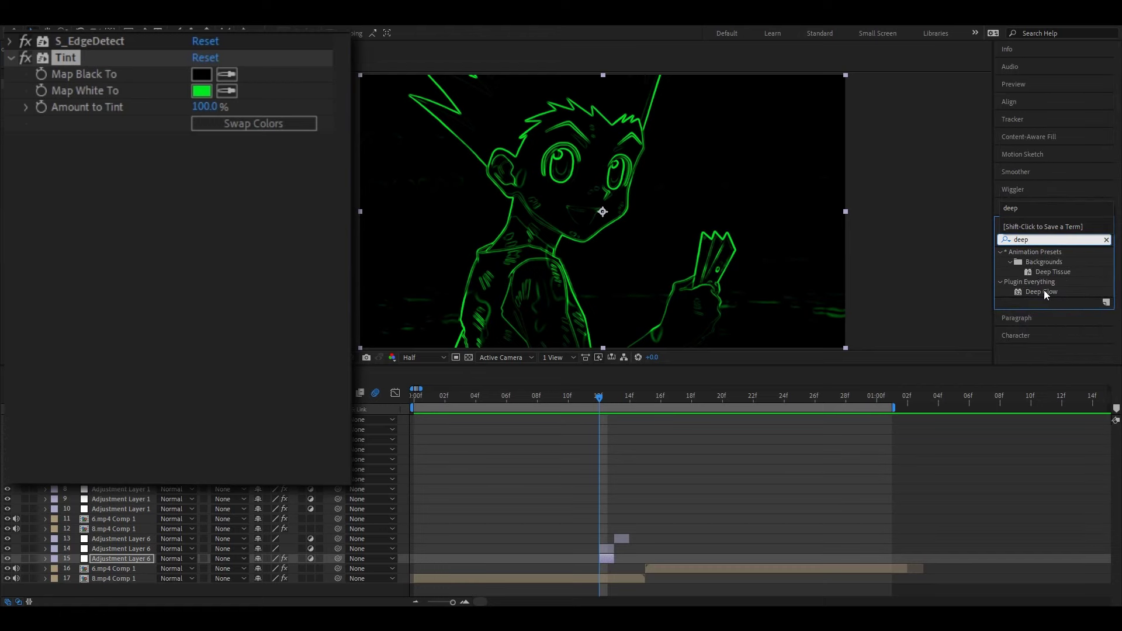
{"action": "left_click_drag", "start_coordinate": [1044, 292], "coordinate": [159, 205]}
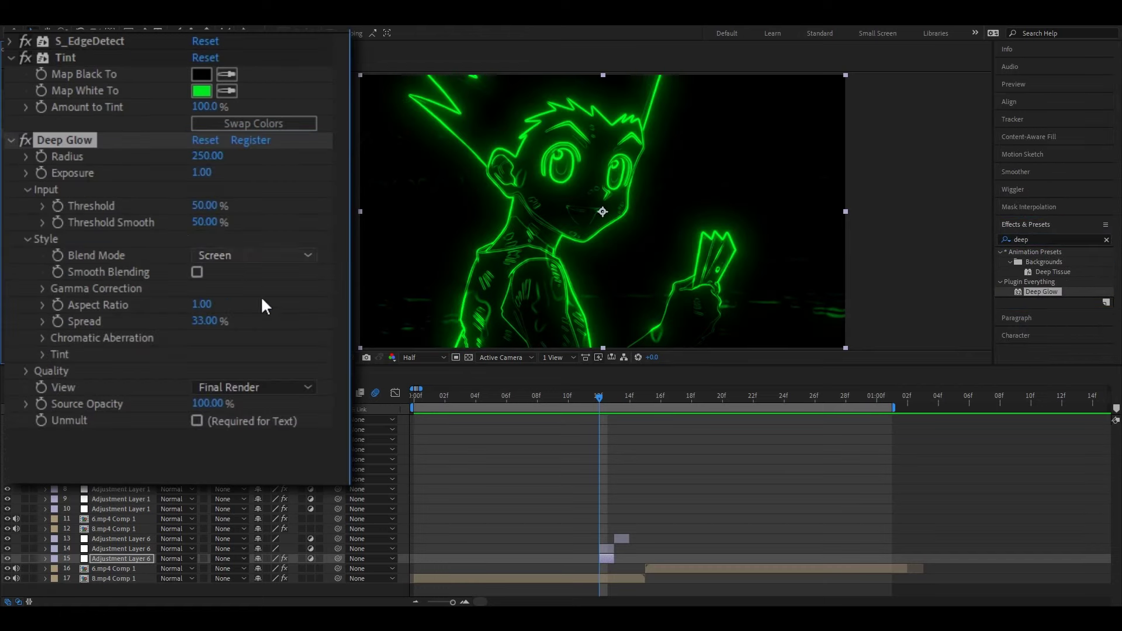
{"action": "left_click", "coordinate": [204, 173]}
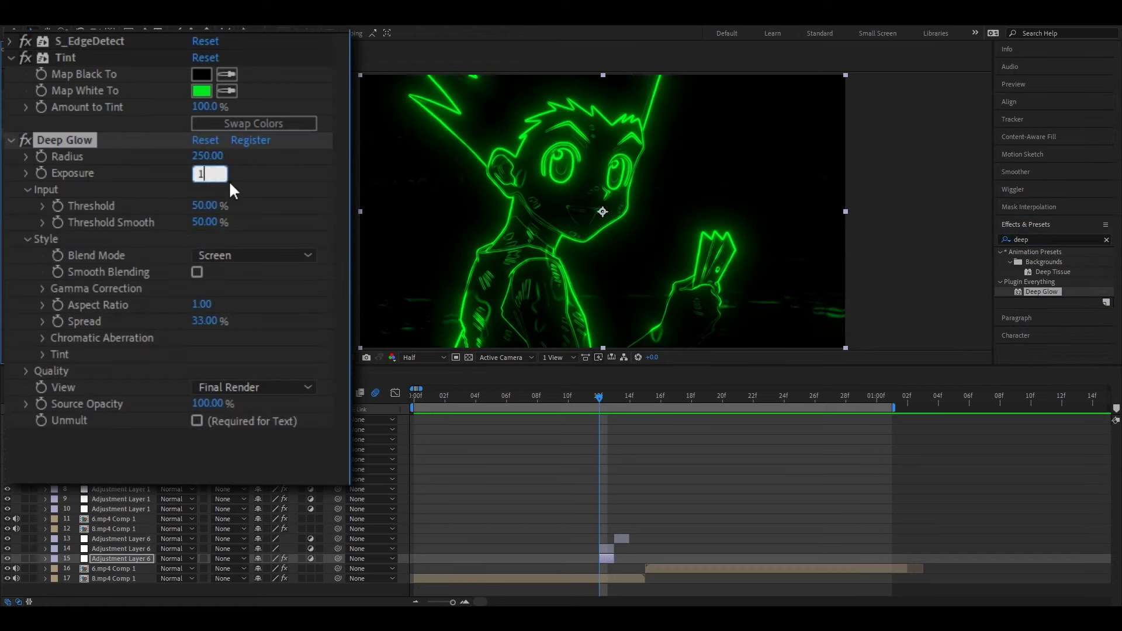
{"action": "type", "text": ".5"}
{"action": "left_click", "coordinate": [257, 176]}
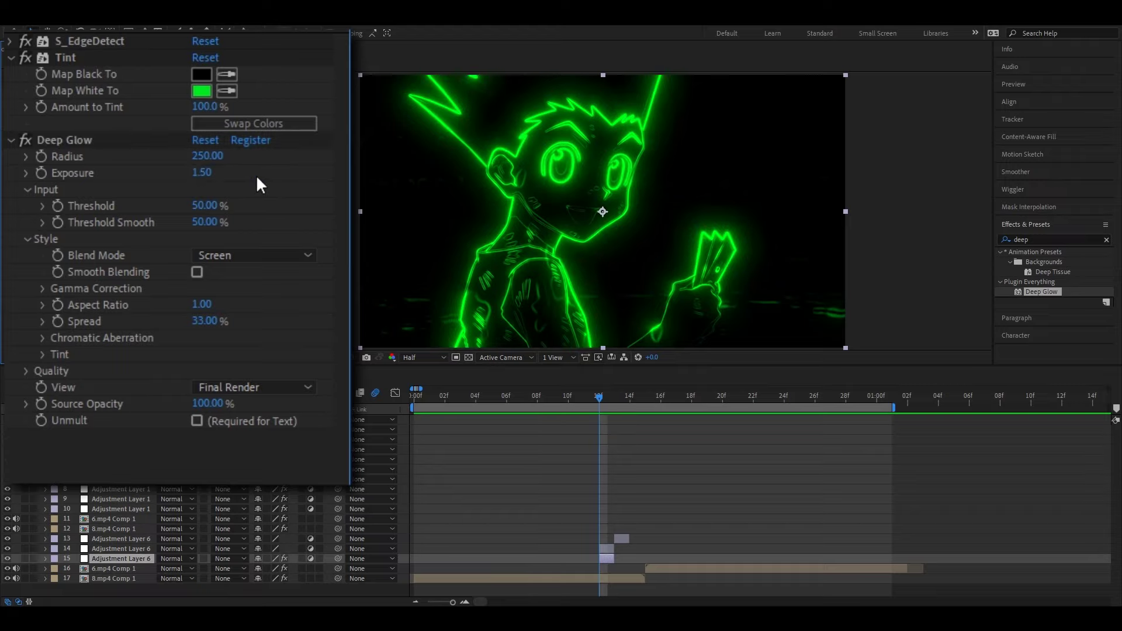
{"action": "left_click", "coordinate": [11, 140]}
{"action": "left_click", "coordinate": [10, 58]}
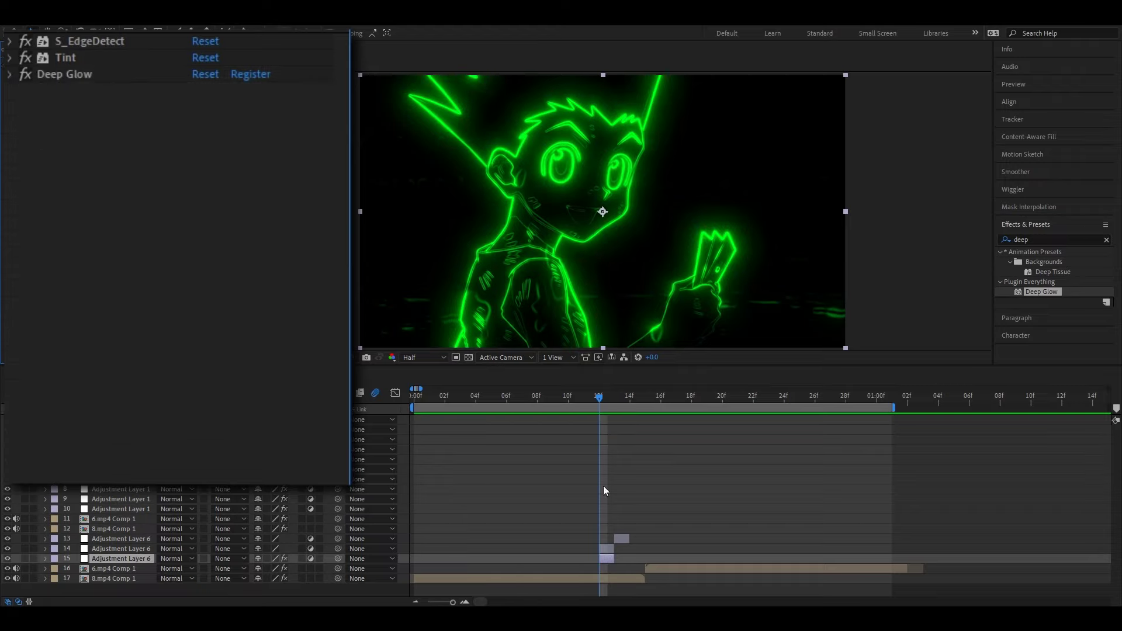
{"action": "left_click", "coordinate": [604, 547]}
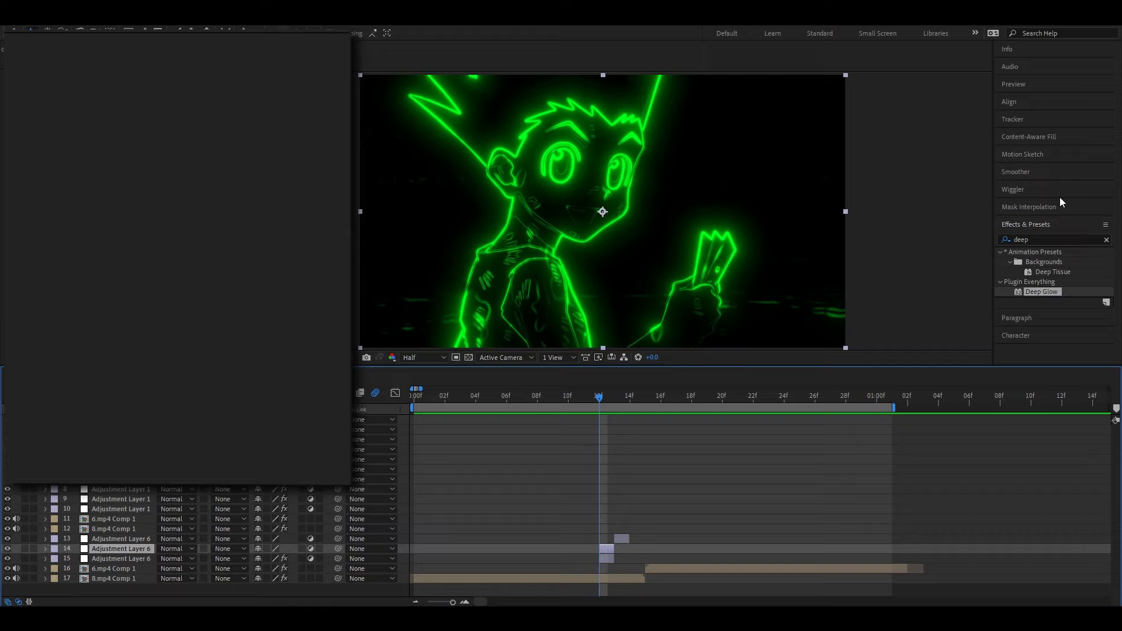
- Apply BCC Directional Blur to the middle layer: Blur Amount 25.0, Angle 0, Spread 16
{"action": "double_click", "coordinate": [1037, 239]}
{"action": "type", "text": "bcc "}
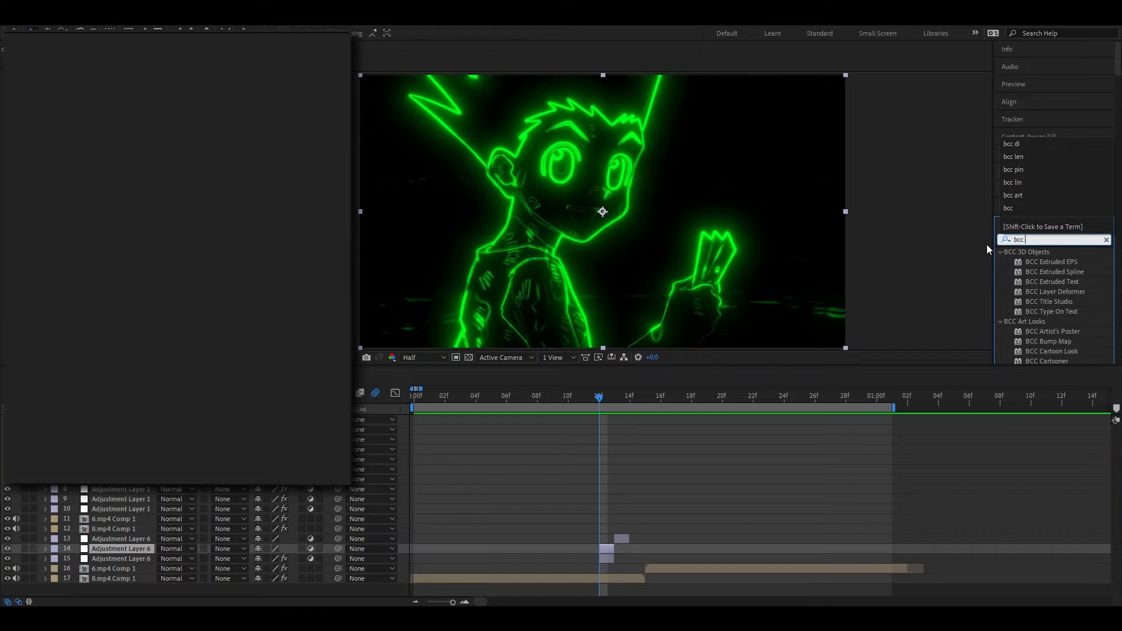
{"action": "type", "text": "di"}
{"action": "left_click_drag", "start_coordinate": [1069, 260], "coordinate": [611, 546]}
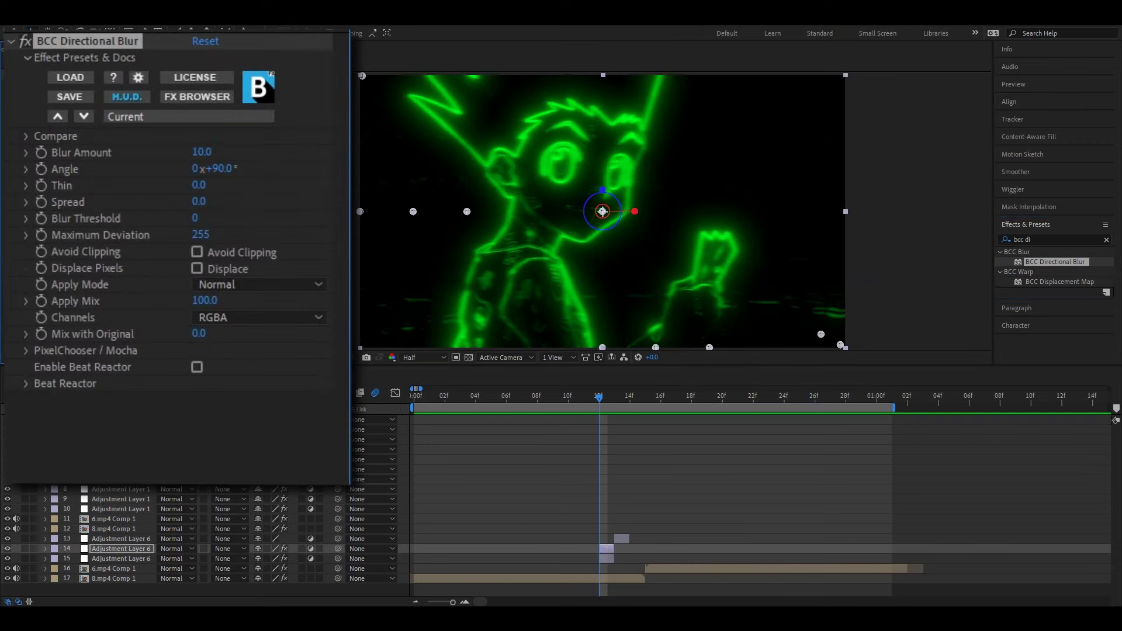
{"action": "left_click", "coordinate": [202, 153]}
{"action": "type", "text": "25"}
{"action": "key", "text": "Return"}
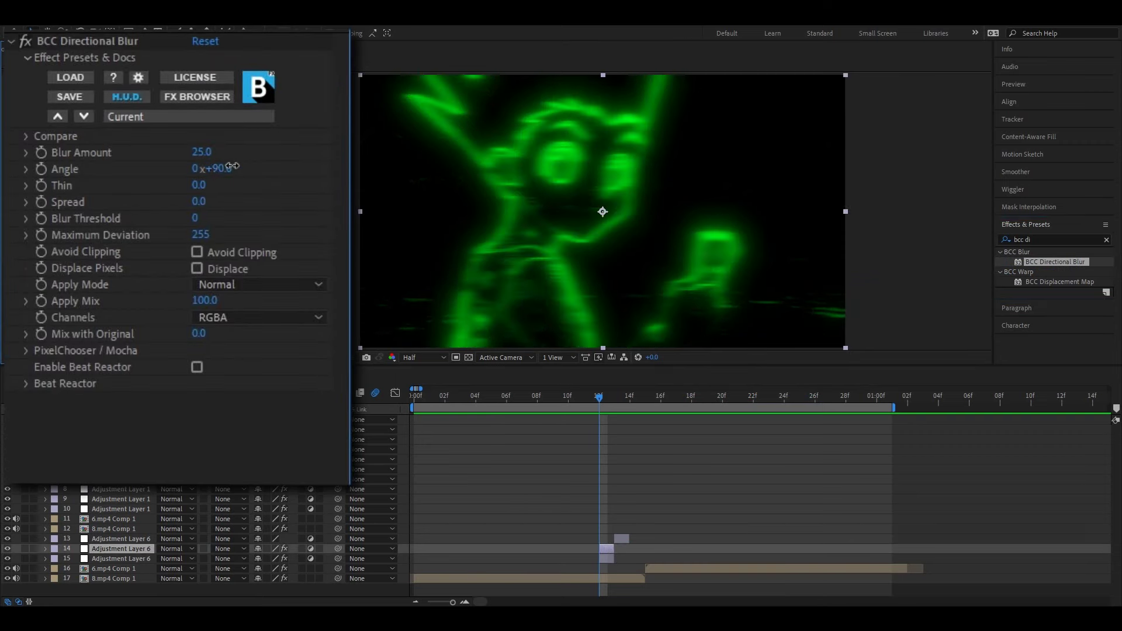
{"action": "left_click", "coordinate": [230, 169]}
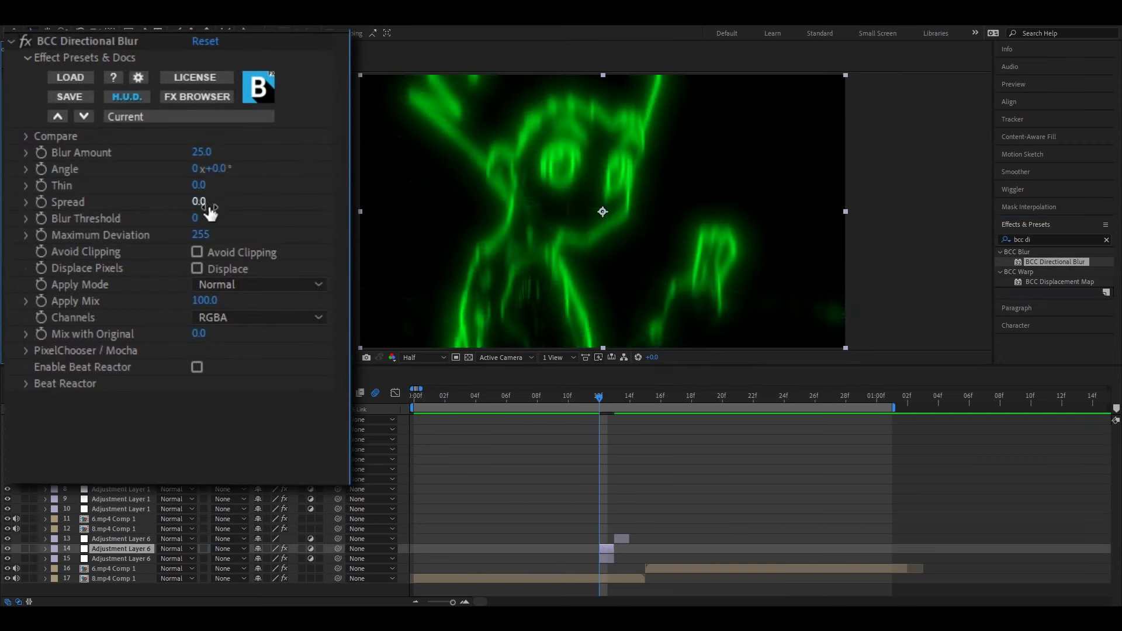
{"action": "left_click_drag", "start_coordinate": [202, 203], "coordinate": [217, 205]}
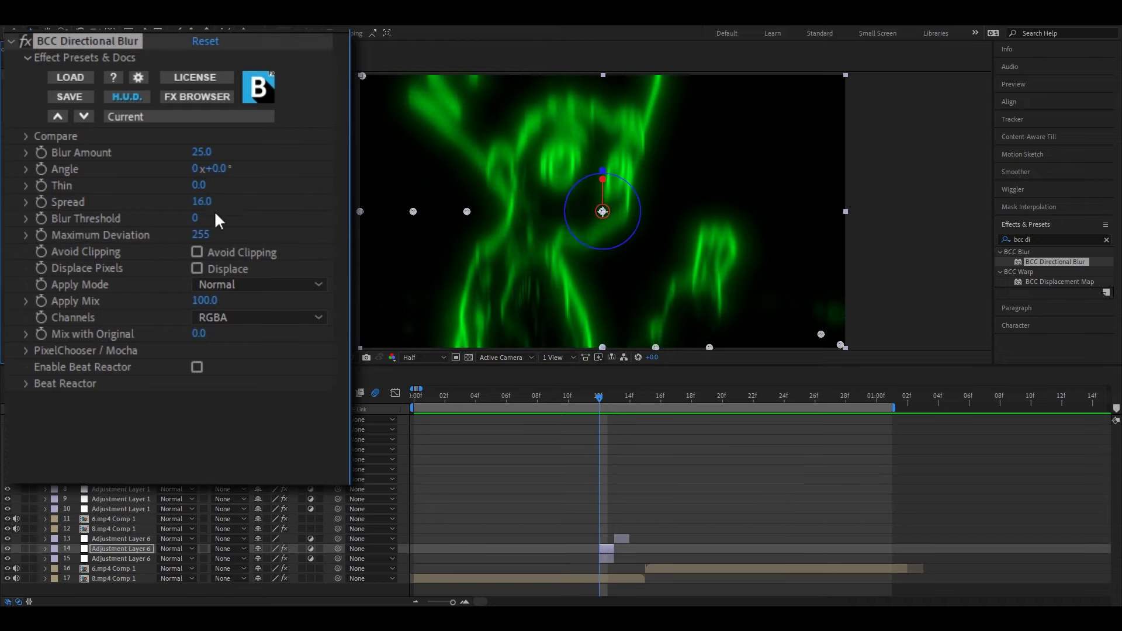
{"action": "left_click_drag", "start_coordinate": [598, 403], "coordinate": [613, 403]}
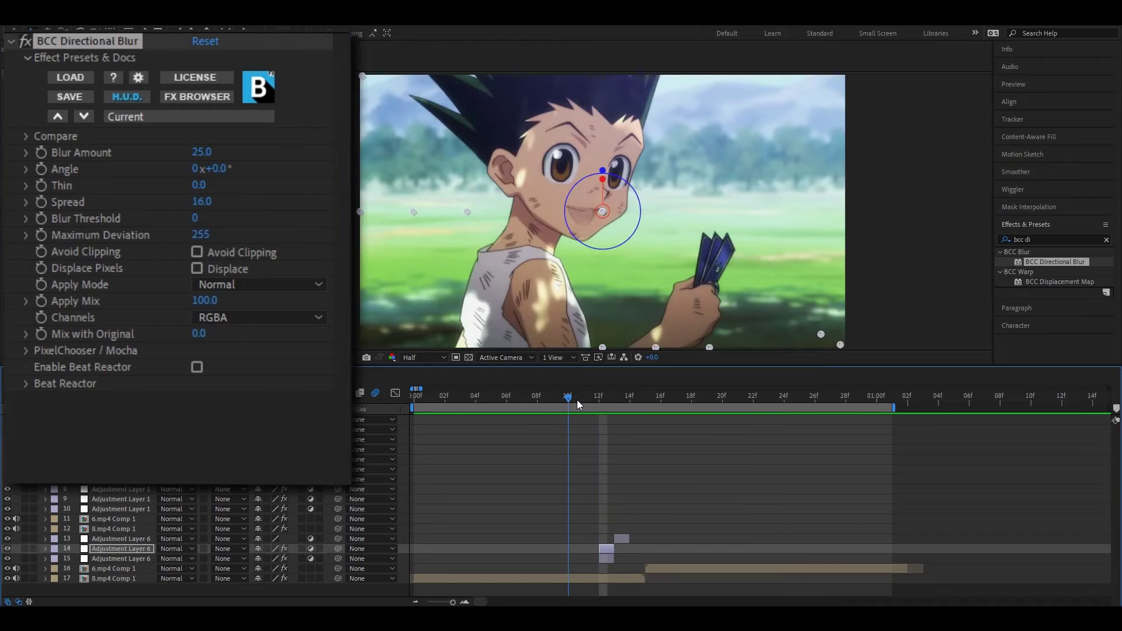
{"action": "left_click", "coordinate": [622, 539]}
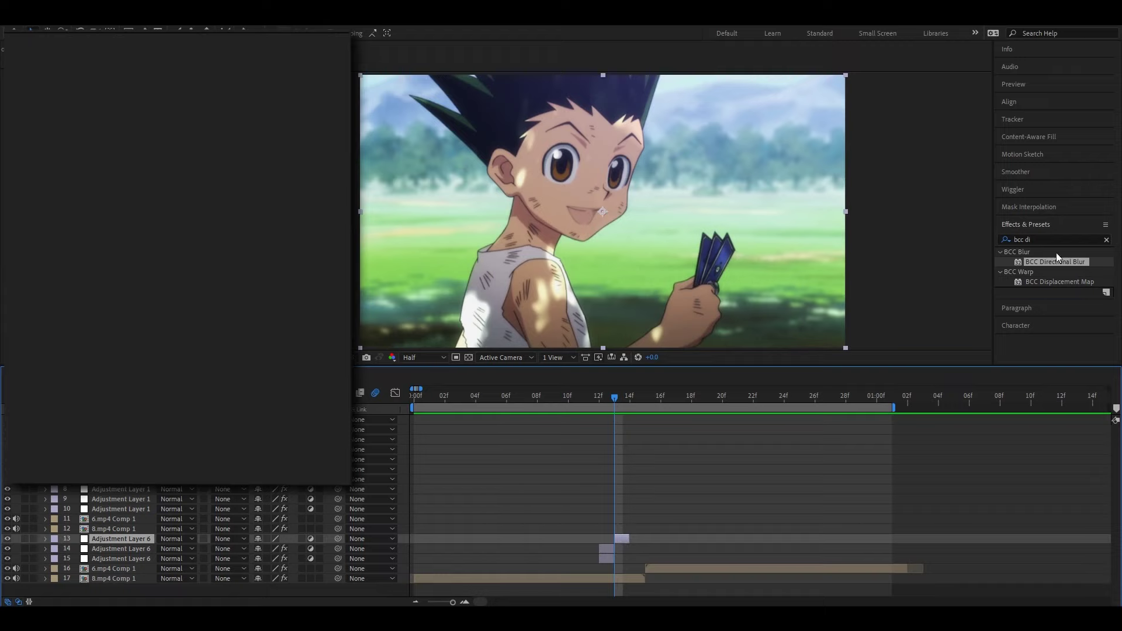
- Apply Tint to layer 13 with Map White To set to bright green 00FF6C
{"action": "left_click", "coordinate": [1045, 240]}
{"action": "type", "text": "tin"}
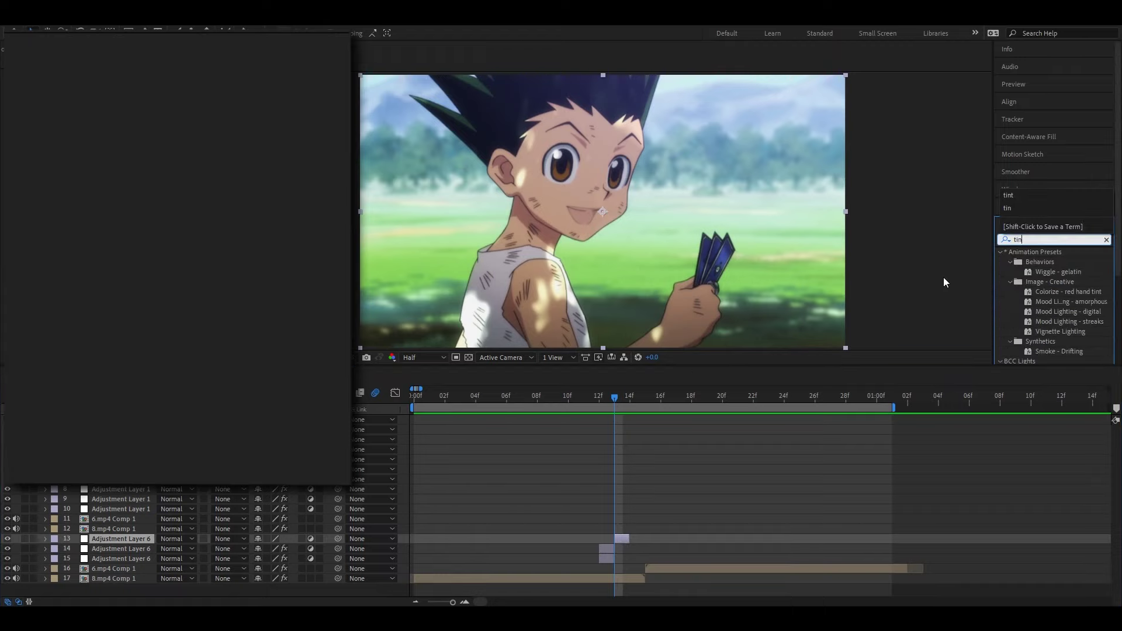
{"action": "type", "text": "t"}
{"action": "left_click_drag", "start_coordinate": [1041, 292], "coordinate": [627, 542]}
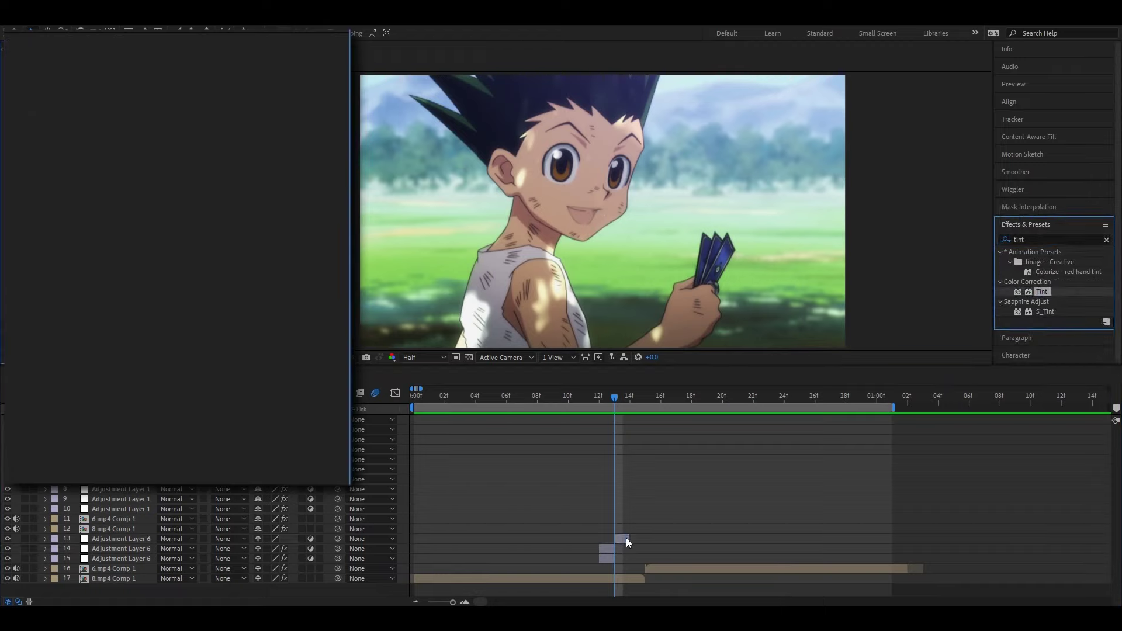
{"action": "left_click", "coordinate": [202, 75]}
{"action": "left_click", "coordinate": [478, 426]}
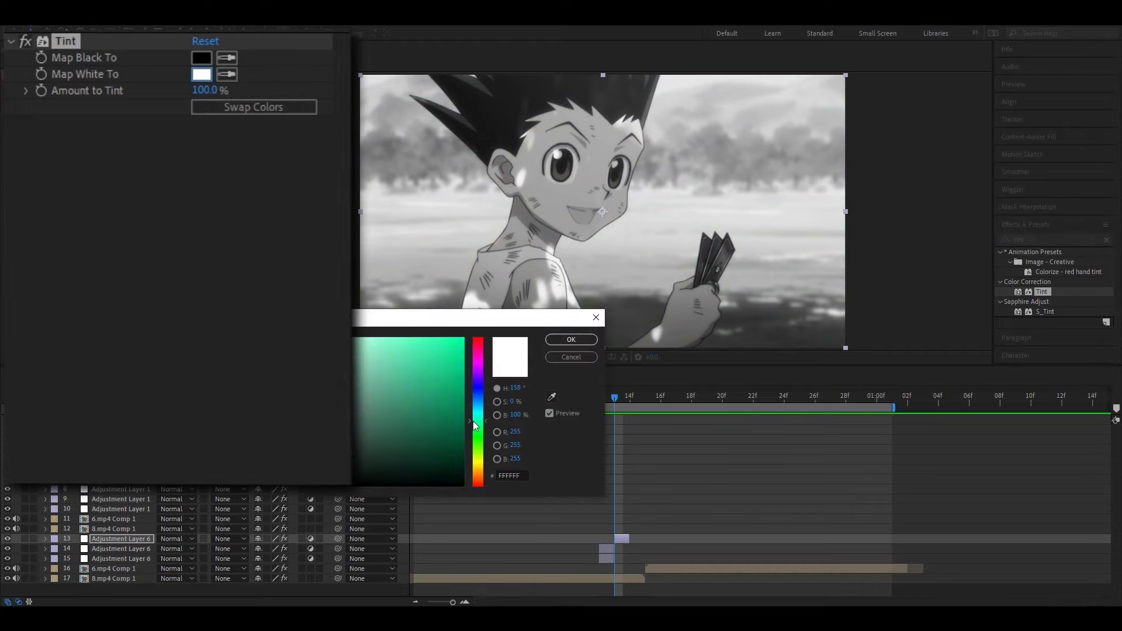
{"action": "left_click", "coordinate": [436, 408]}
{"action": "left_click_drag", "start_coordinate": [432, 406], "coordinate": [513, 341]}
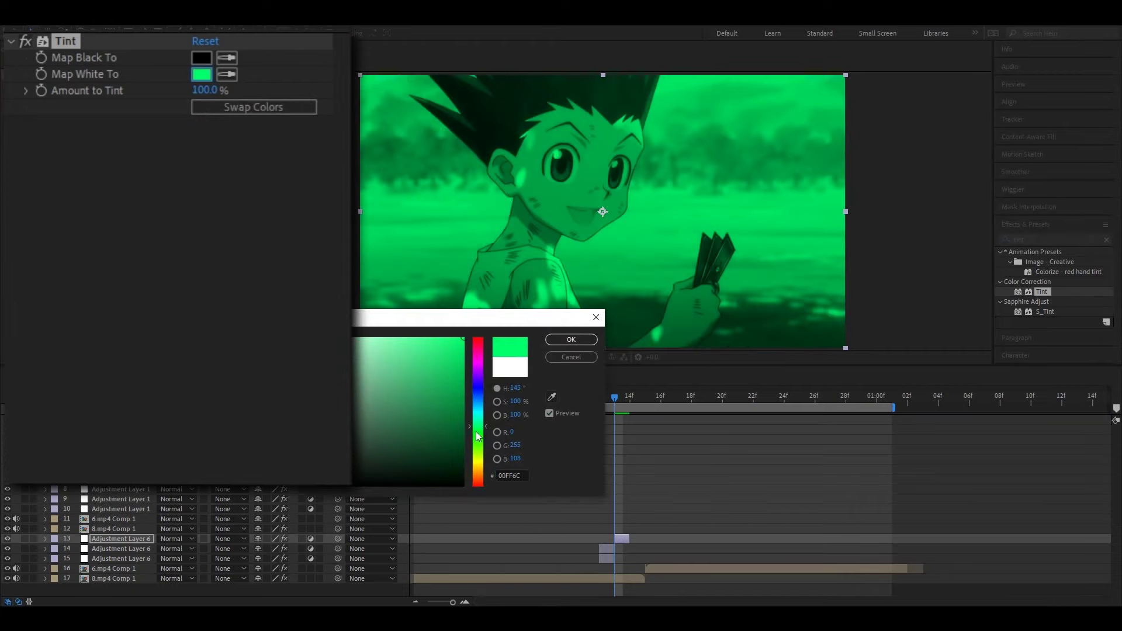
{"action": "left_click", "coordinate": [570, 339]}
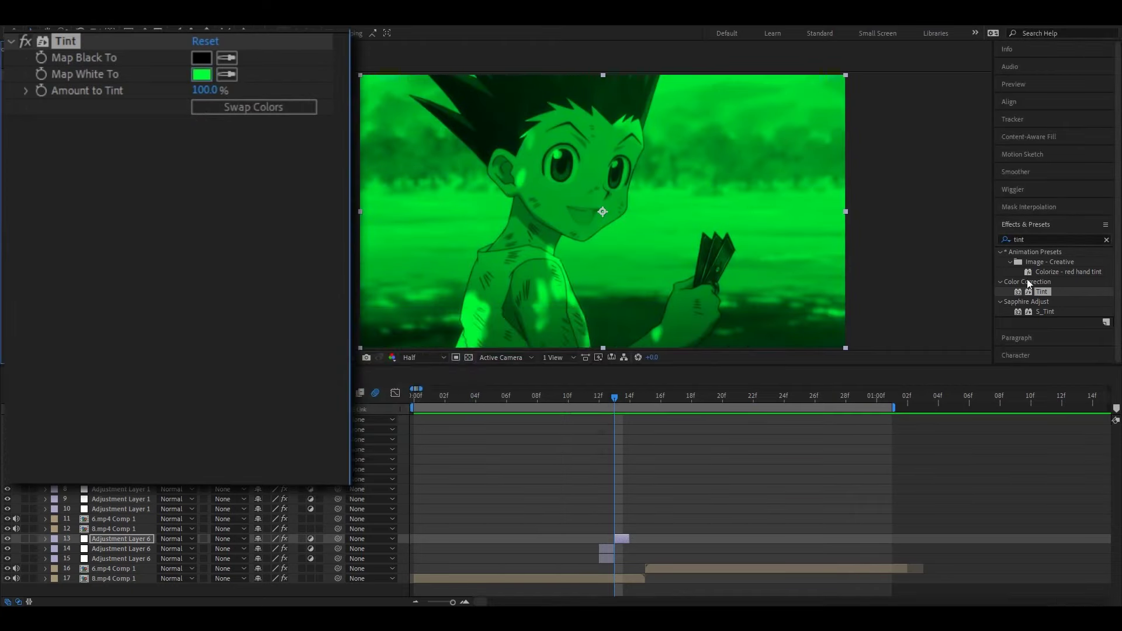
- Add Deep Glow below the Tint, keeping Exposure at 1.00
{"action": "double_click", "coordinate": [1036, 242]}
{"action": "type", "text": "deep"}
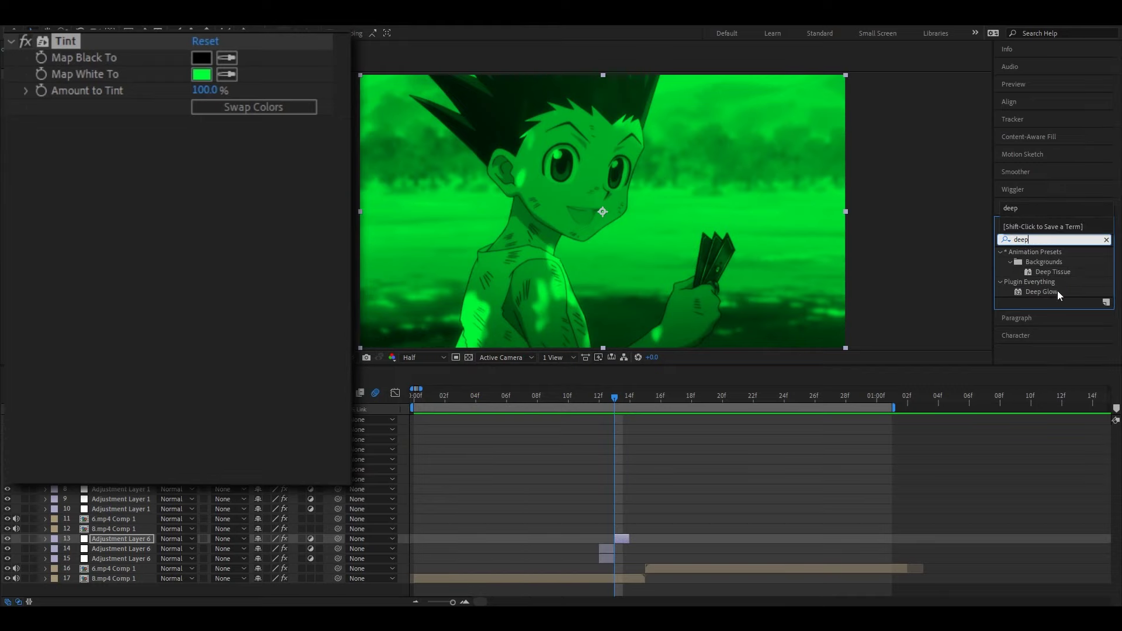
{"action": "left_click_drag", "start_coordinate": [1050, 291], "coordinate": [195, 181]}
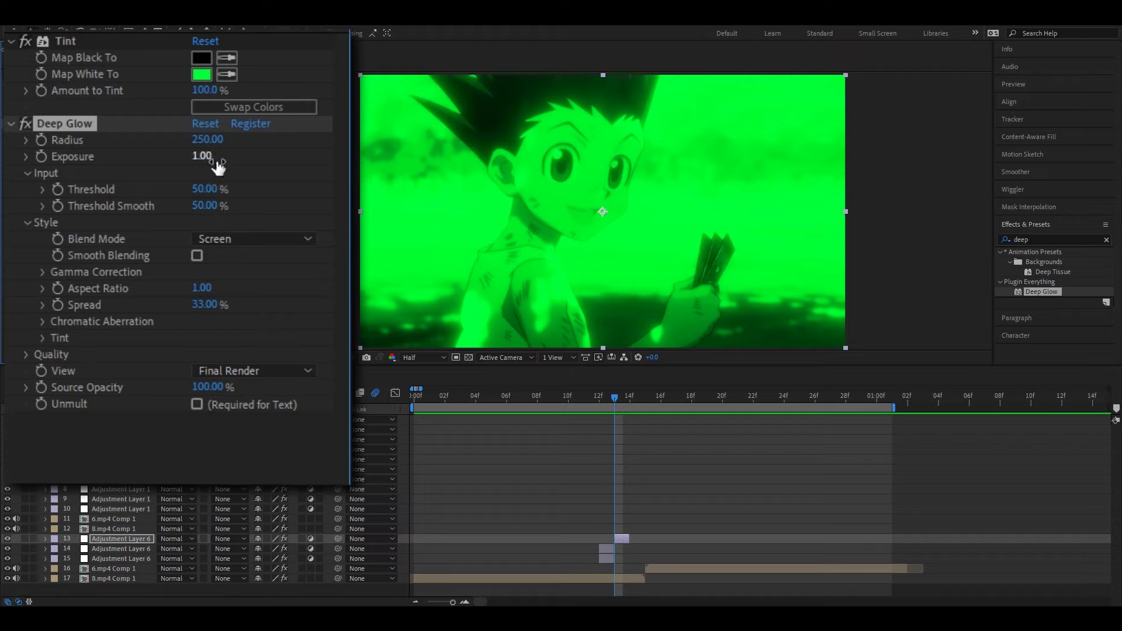
{"action": "left_click", "coordinate": [214, 162]}
{"action": "left_click", "coordinate": [598, 441]}
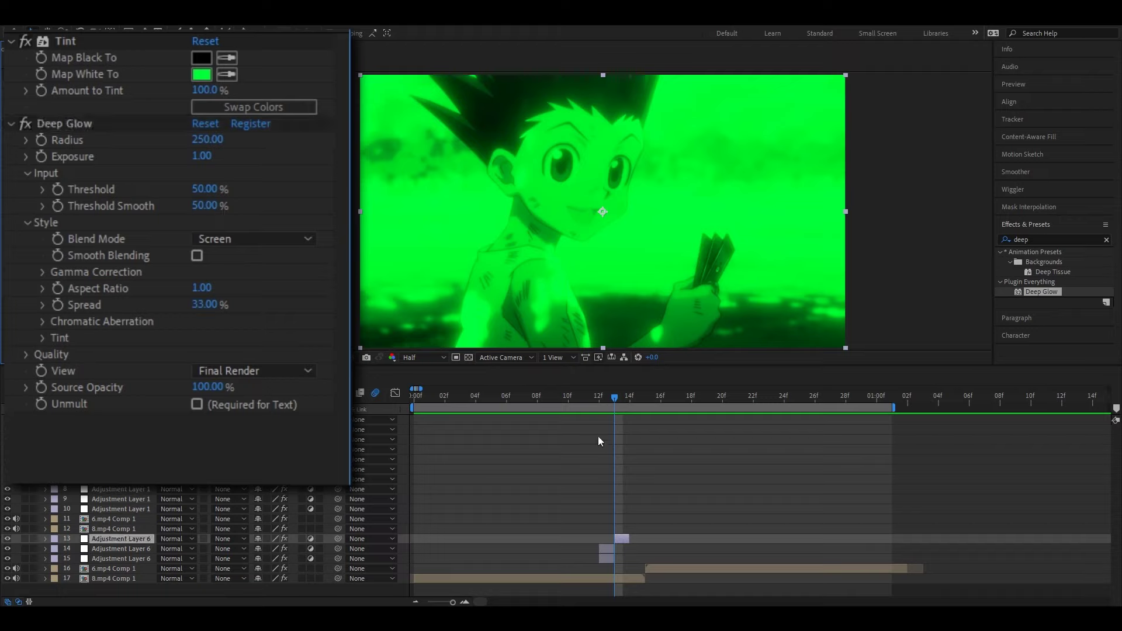
{"action": "mouse_move", "coordinate": [616, 399]}
{"action": "left_mouse_down"}
{"action": "mouse_move", "coordinate": [601, 410]}
{"action": "mouse_move", "coordinate": [637, 430]}
{"action": "mouse_move", "coordinate": [629, 449]}
{"action": "left_mouse_up"}
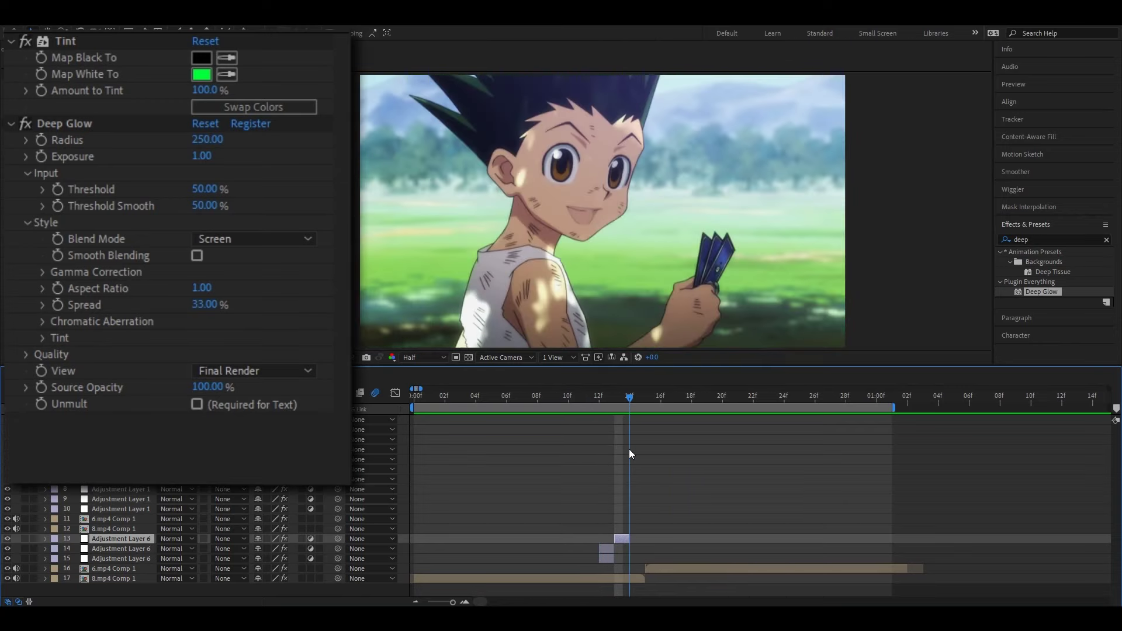
- Place NEPTUN GLITCH IMAGE.jpg in the comp and trim it to one frame from 14f to 15f
{"action": "left_click", "coordinate": [651, 501]}
{"action": "key", "text": "ctrl+0"}
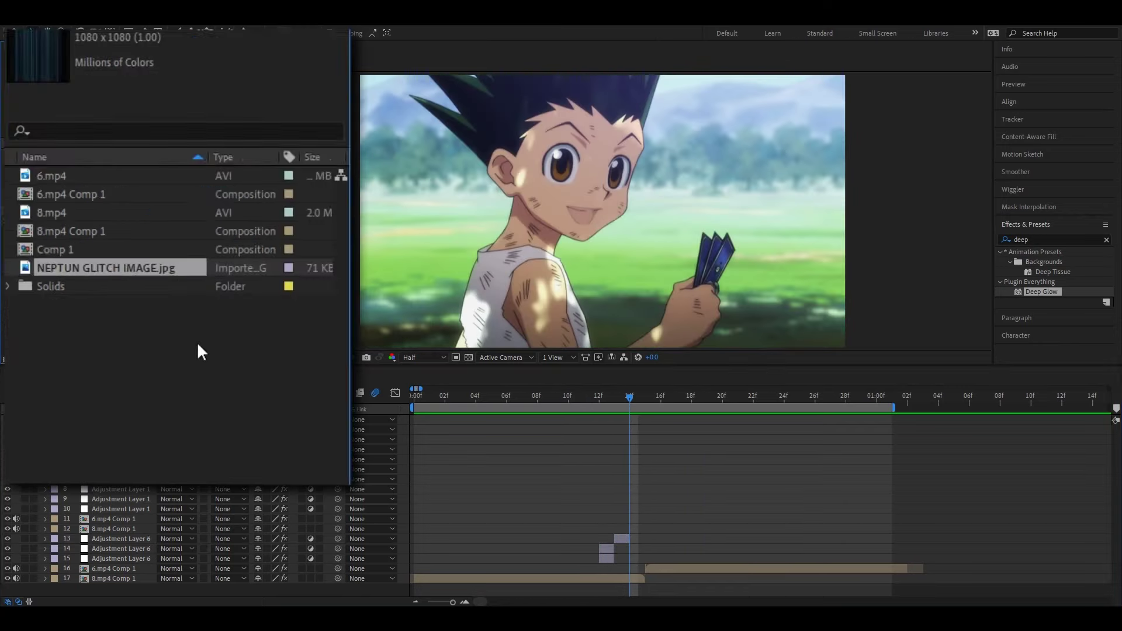
{"action": "mouse_move", "coordinate": [114, 267]}
{"action": "left_mouse_down"}
{"action": "mouse_move", "coordinate": [584, 524]}
{"action": "mouse_move", "coordinate": [572, 531]}
{"action": "left_mouse_up"}
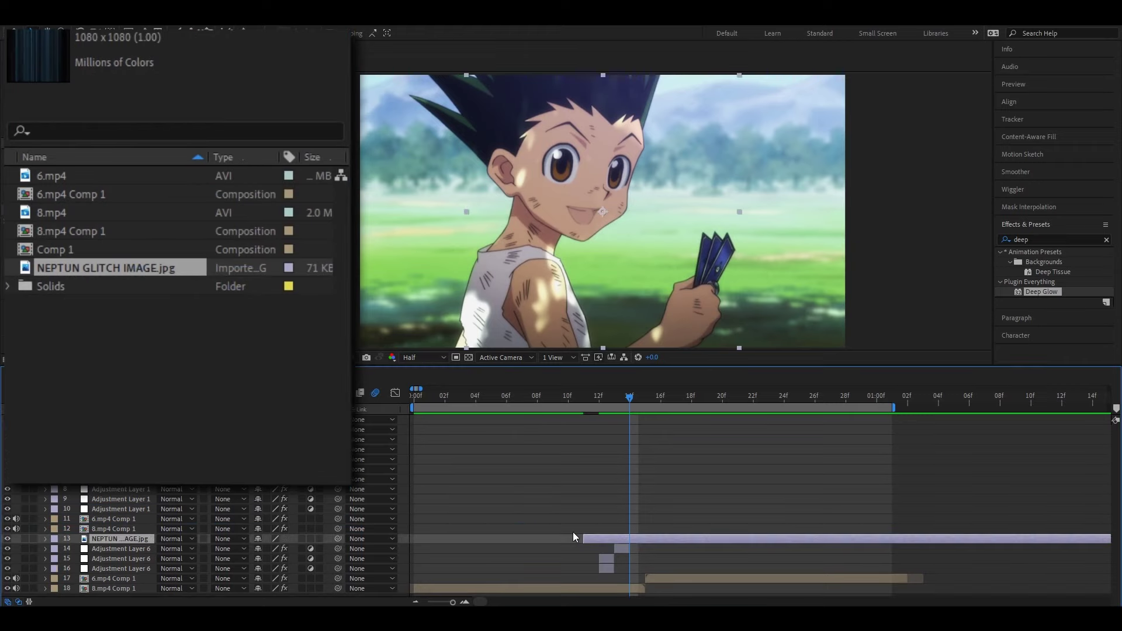
{"action": "key", "text": "ctrl+shift+d"}
{"action": "left_click", "coordinate": [621, 549]}
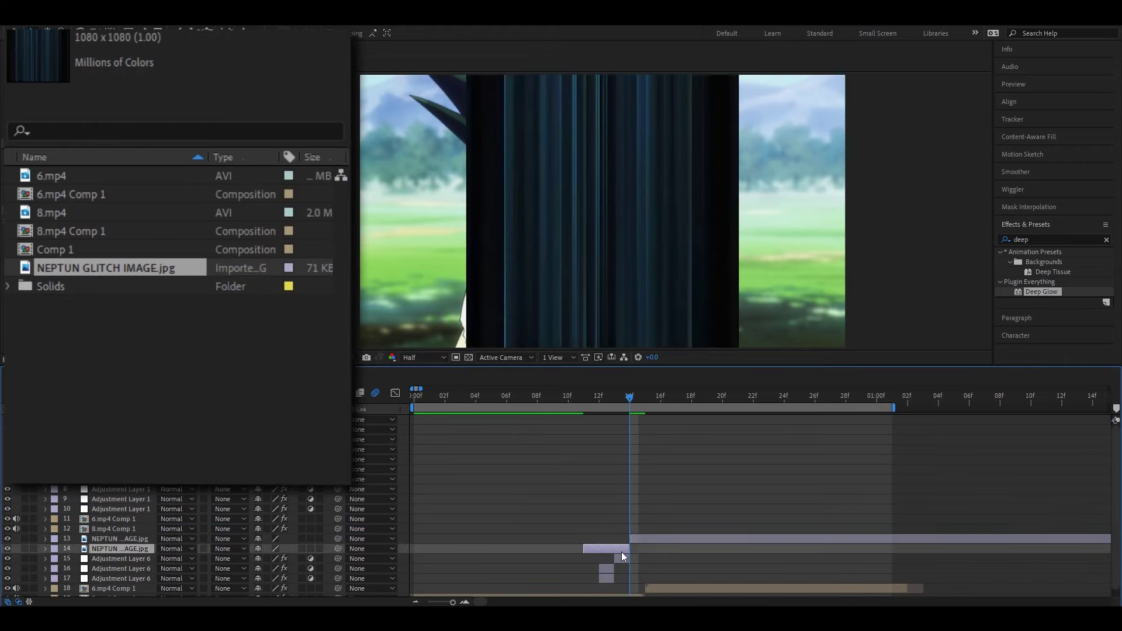
{"action": "key", "text": "Delete"}
{"action": "left_click_drag", "start_coordinate": [633, 401], "coordinate": [643, 475]}
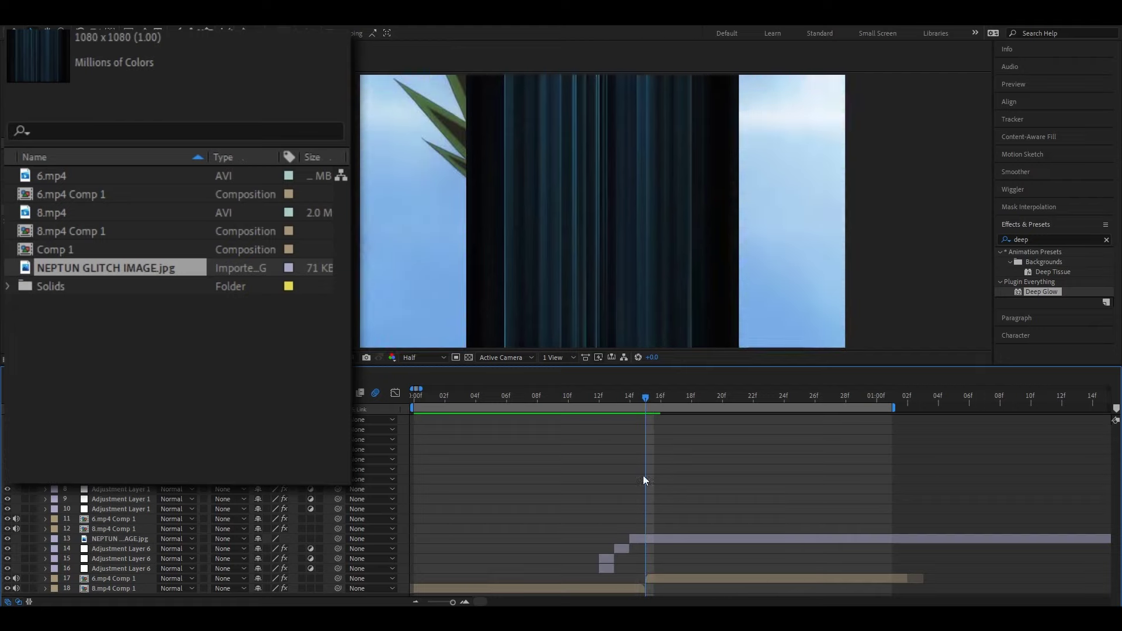
{"action": "left_click", "coordinate": [645, 538]}
{"action": "key", "text": "alt+bracketright"}
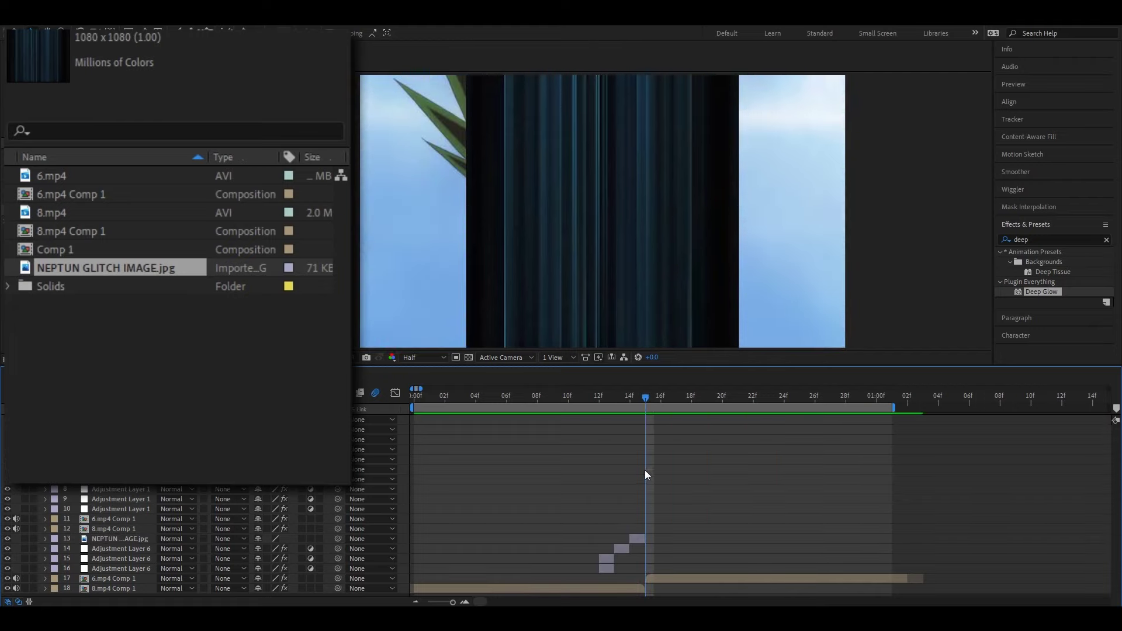
- Scale the image layer to 233% so it fills the frame
{"action": "left_click", "coordinate": [637, 401]}
{"action": "left_click", "coordinate": [637, 538]}
{"action": "key", "text": "s"}
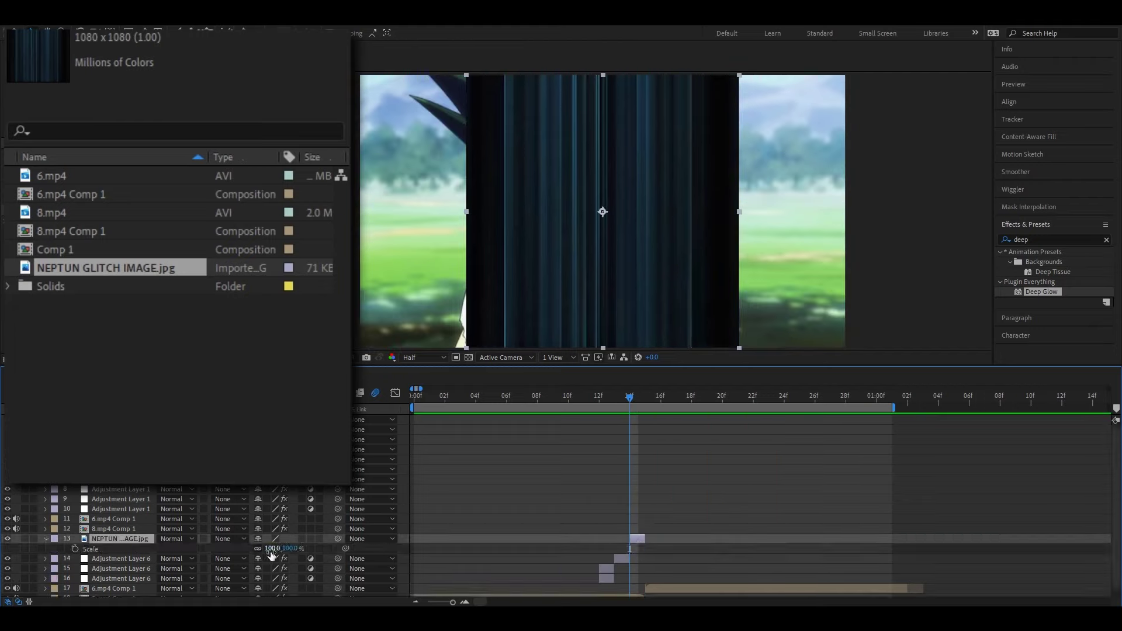
{"action": "left_click_drag", "start_coordinate": [273, 548], "coordinate": [354, 553]}
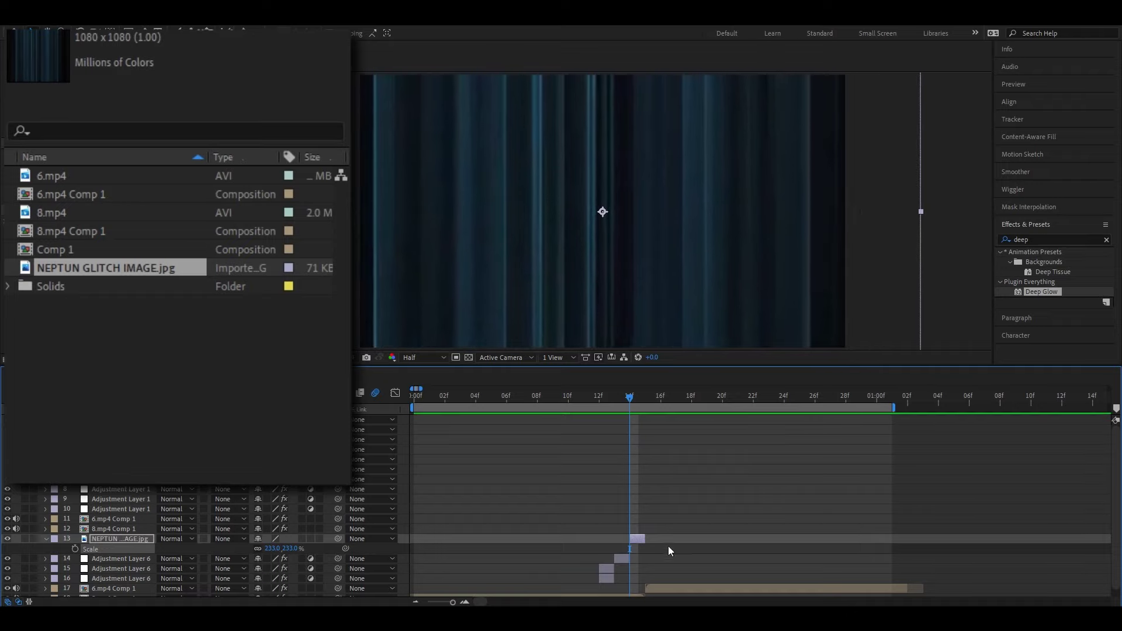
{"action": "left_click", "coordinate": [668, 546]}
- Apply Tint to the NEPTUN image layer with Map White To set to pure green
{"action": "left_click", "coordinate": [637, 539]}
{"action": "left_click", "coordinate": [1046, 239]}
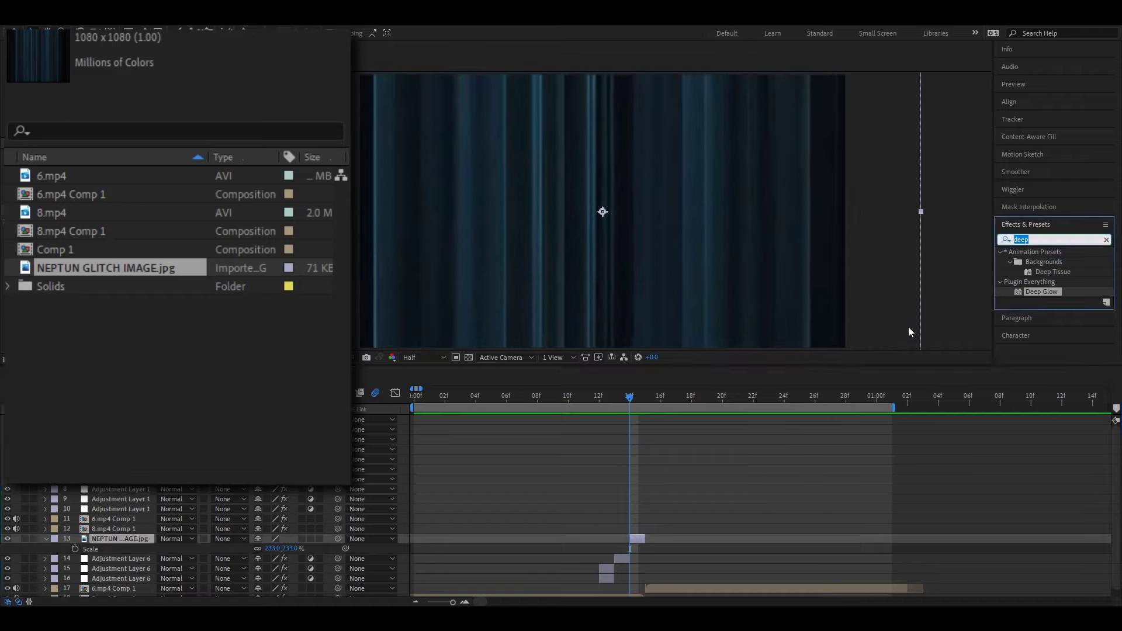
{"action": "type", "text": "tint"}
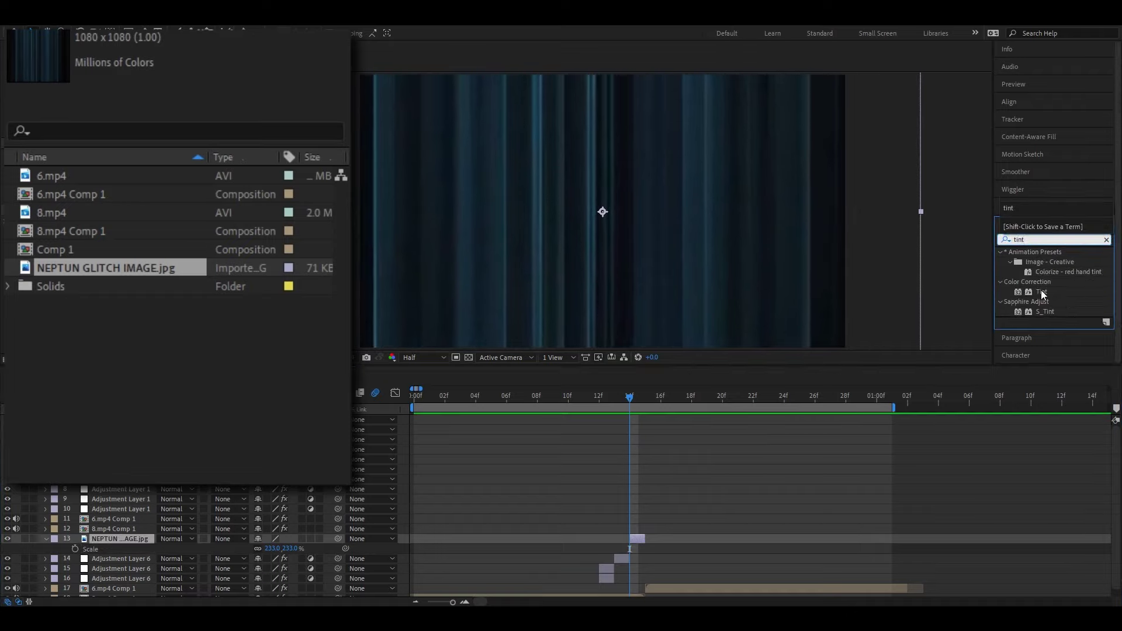
{"action": "left_click_drag", "start_coordinate": [1041, 292], "coordinate": [639, 538]}
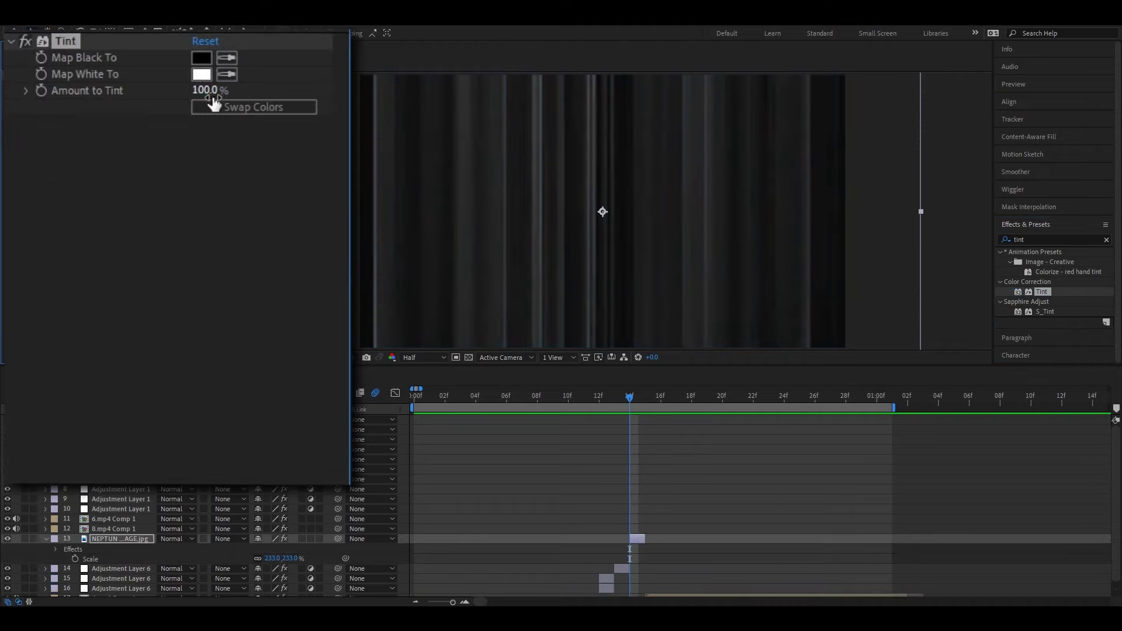
{"action": "left_click", "coordinate": [202, 74]}
{"action": "left_click", "coordinate": [477, 441]}
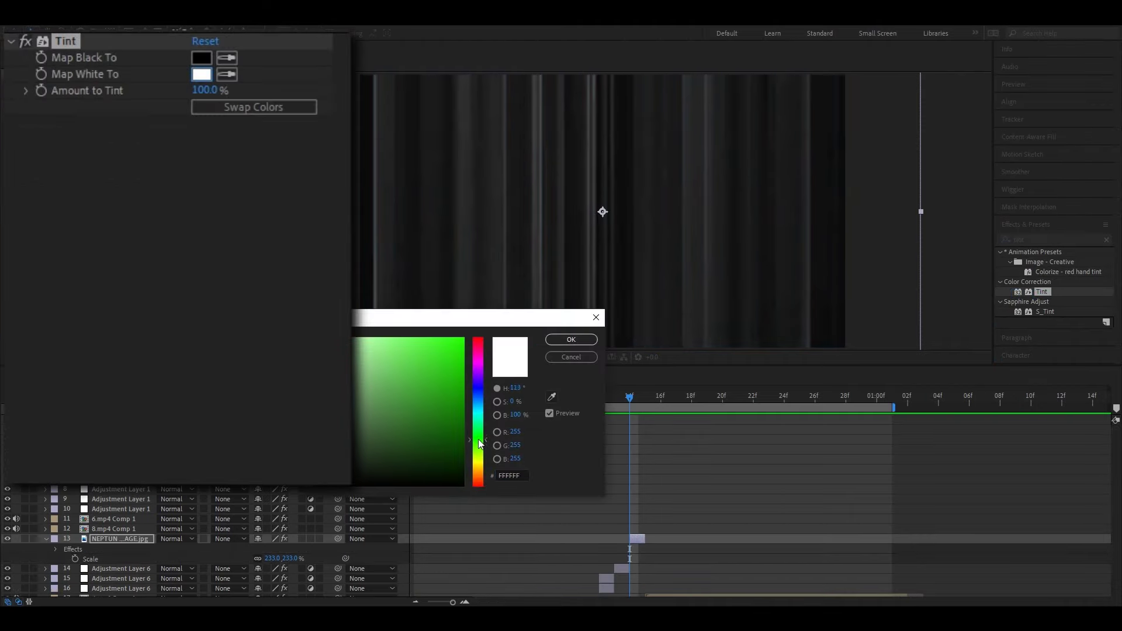
{"action": "left_click", "coordinate": [461, 339]}
{"action": "left_click", "coordinate": [571, 339]}
{"action": "left_click", "coordinate": [669, 531]}
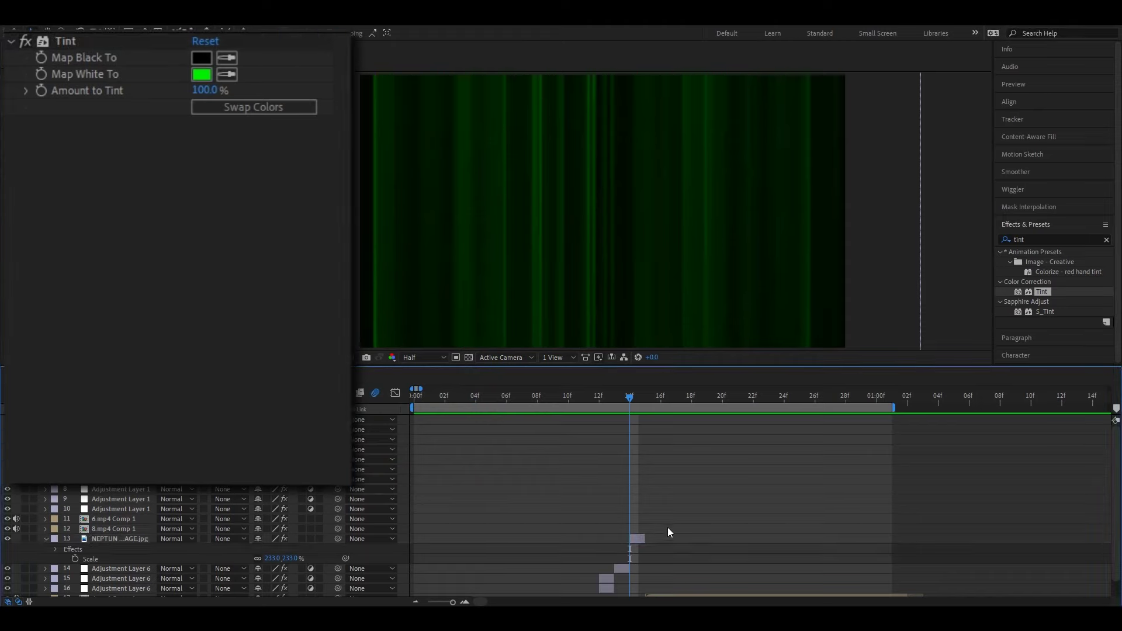
{"action": "scroll", "coordinate": [660, 520], "scroll_direction": "down", "scroll_amount": 1}
{"action": "left_click_drag", "start_coordinate": [636, 399], "coordinate": [647, 434]}
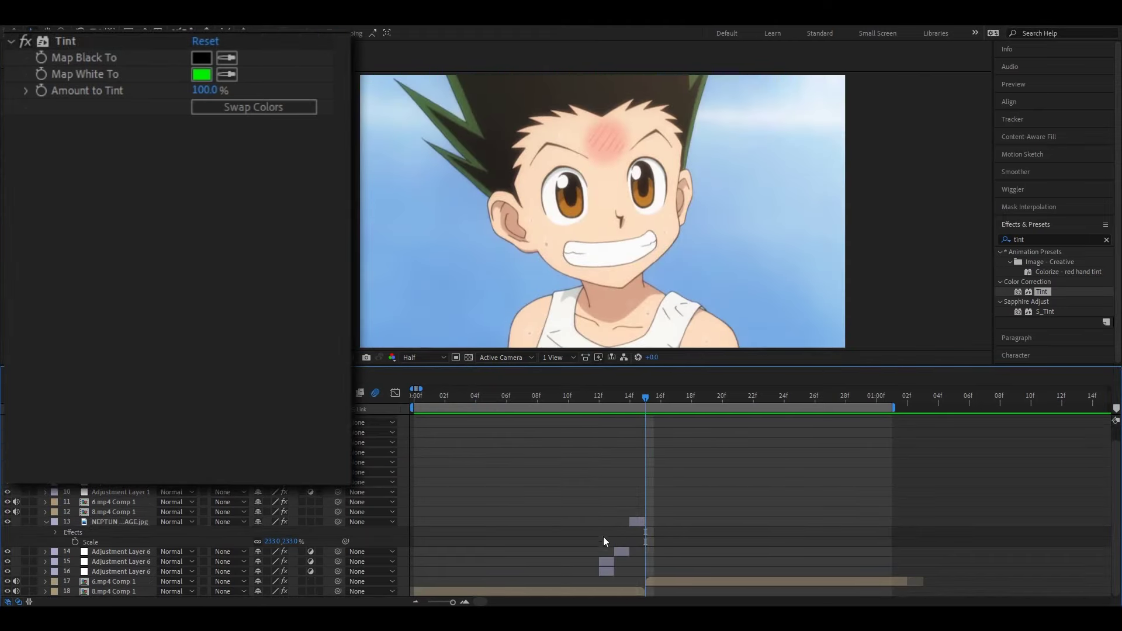
- Duplicate the edge-effect adjustment layer, start it at 16f, and move it above the NEPTUN image
{"action": "left_click", "coordinate": [606, 572]}
{"action": "key", "text": "ctrl+d"}
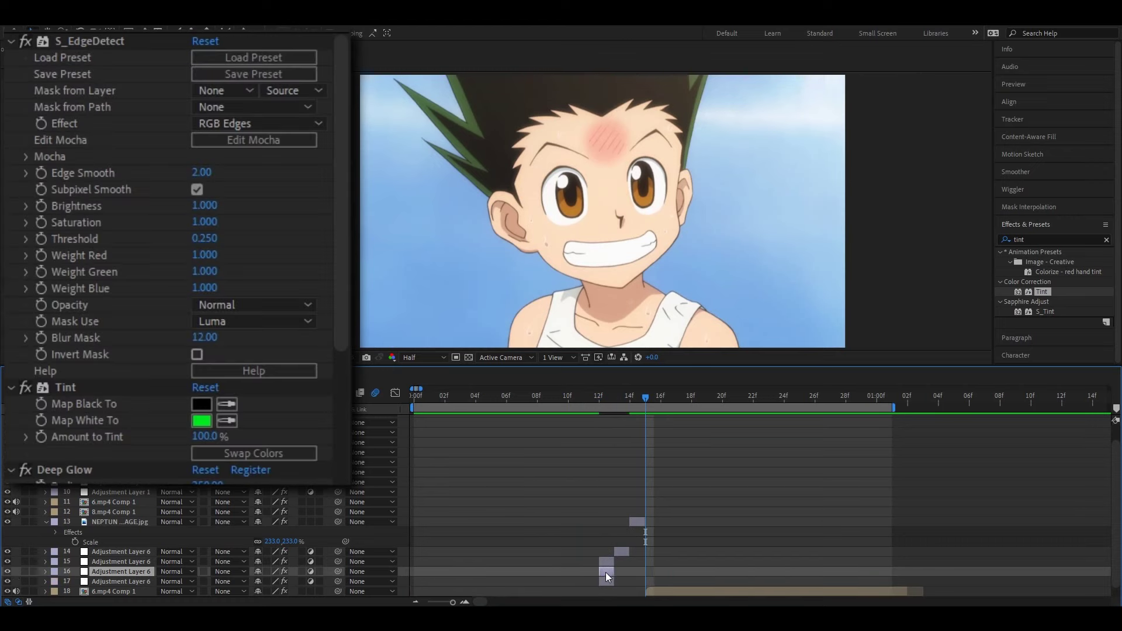
{"action": "left_click_drag", "start_coordinate": [606, 573], "coordinate": [666, 573]}
{"action": "left_click_drag", "start_coordinate": [147, 573], "coordinate": [170, 512]}
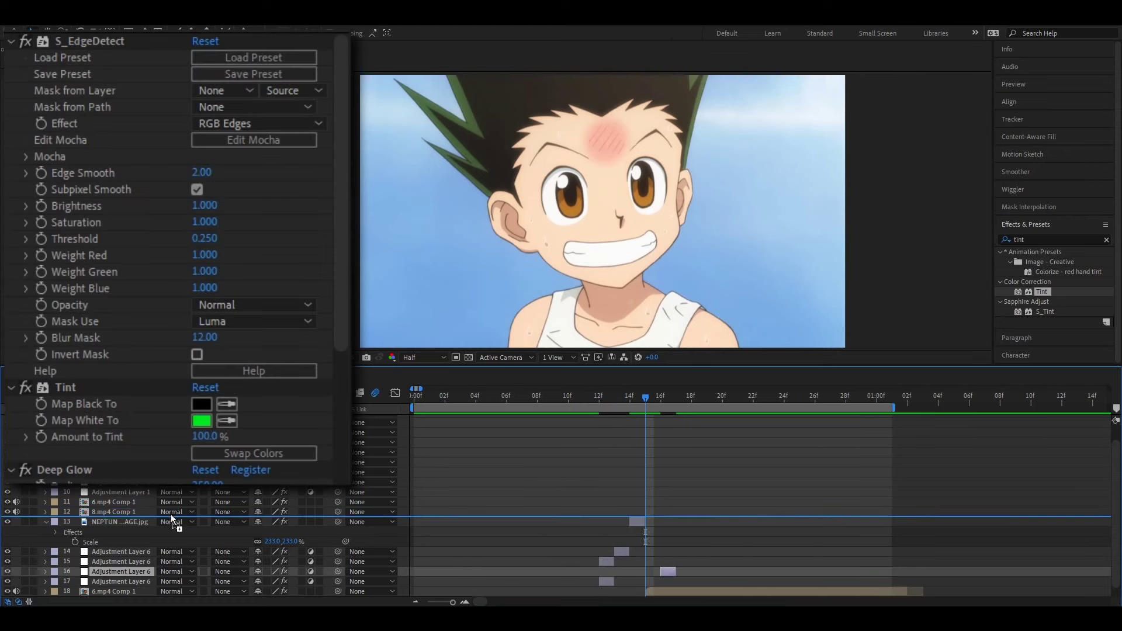
{"action": "left_click", "coordinate": [696, 542]}
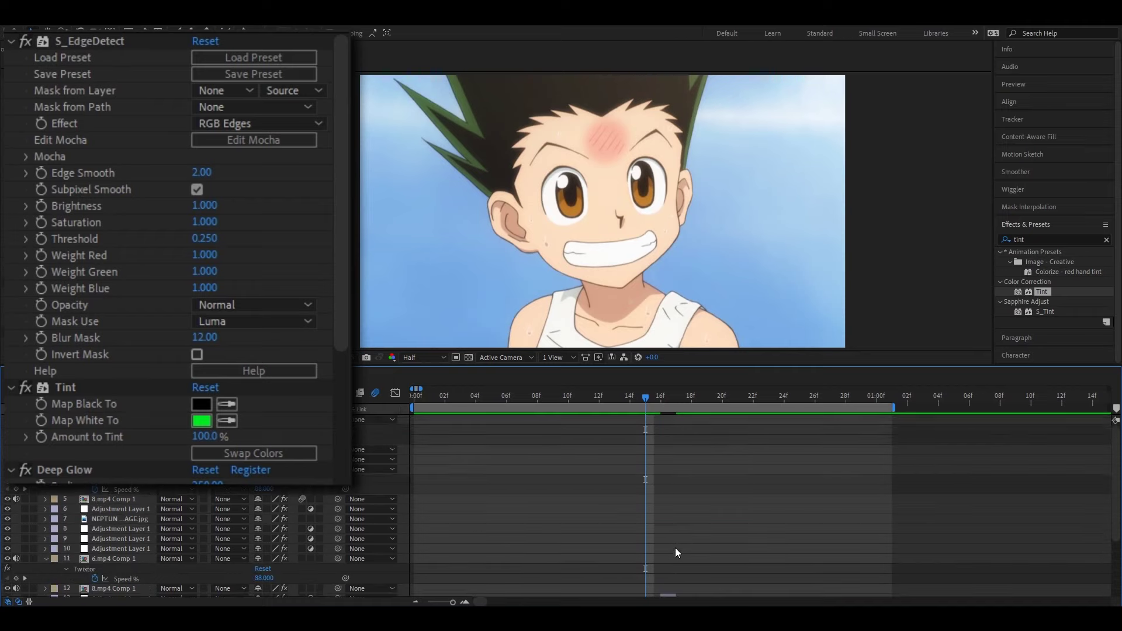
{"action": "left_click", "coordinate": [667, 531]}
- Change the copy's Tint Map White To from green to purple 9A00EA
{"action": "left_click", "coordinate": [660, 399]}
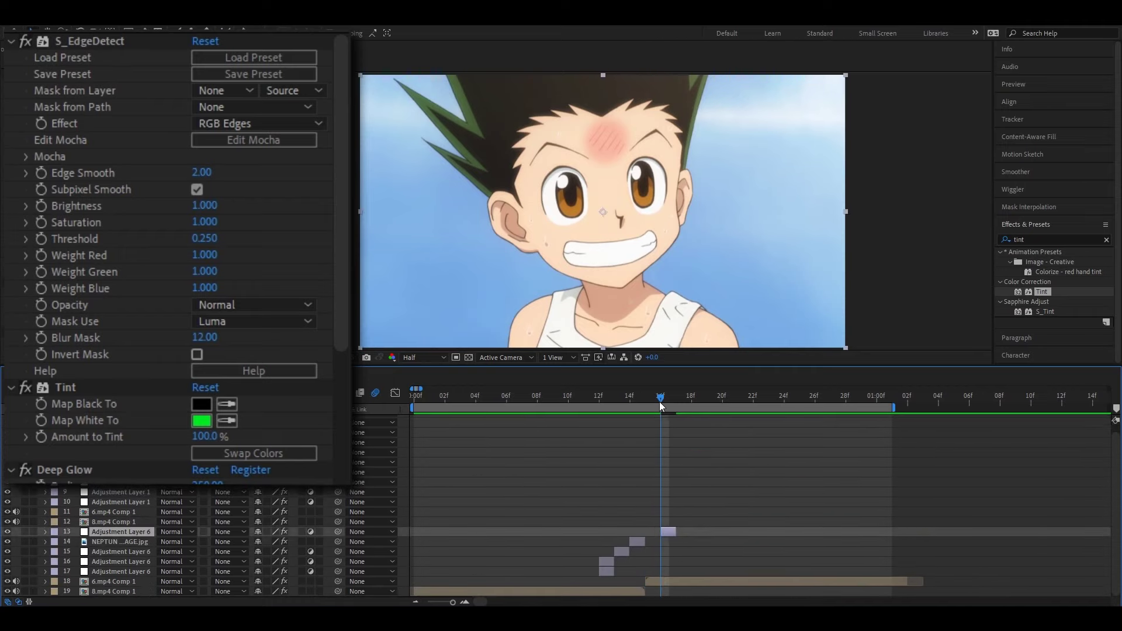
{"action": "left_click", "coordinate": [11, 42]}
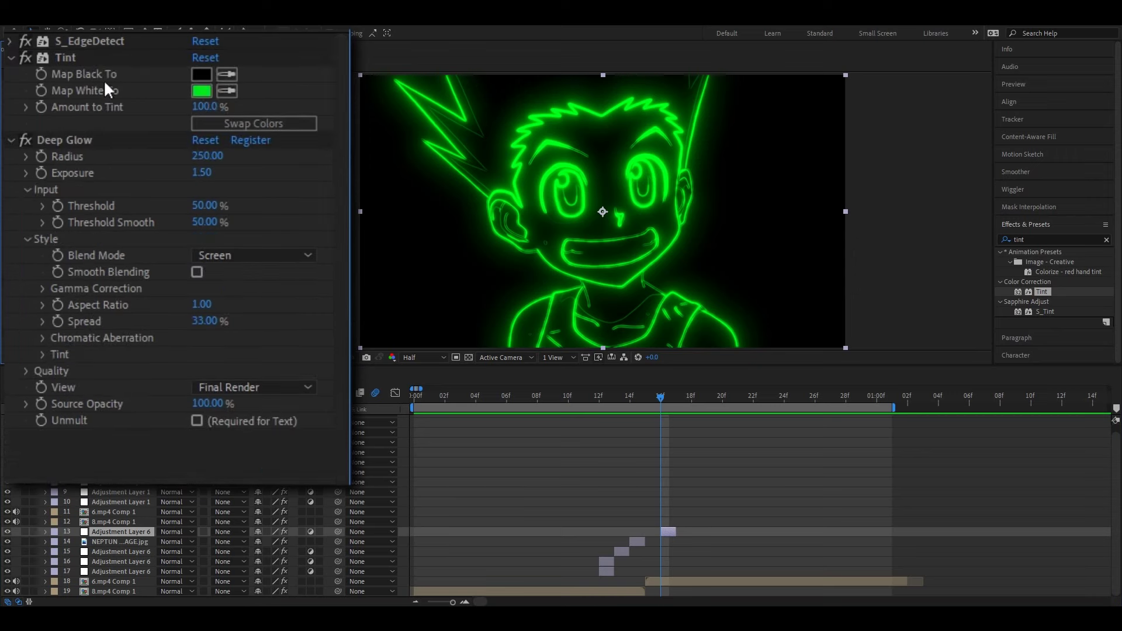
{"action": "left_click", "coordinate": [202, 91]}
{"action": "left_click_drag", "start_coordinate": [478, 382], "coordinate": [479, 373]}
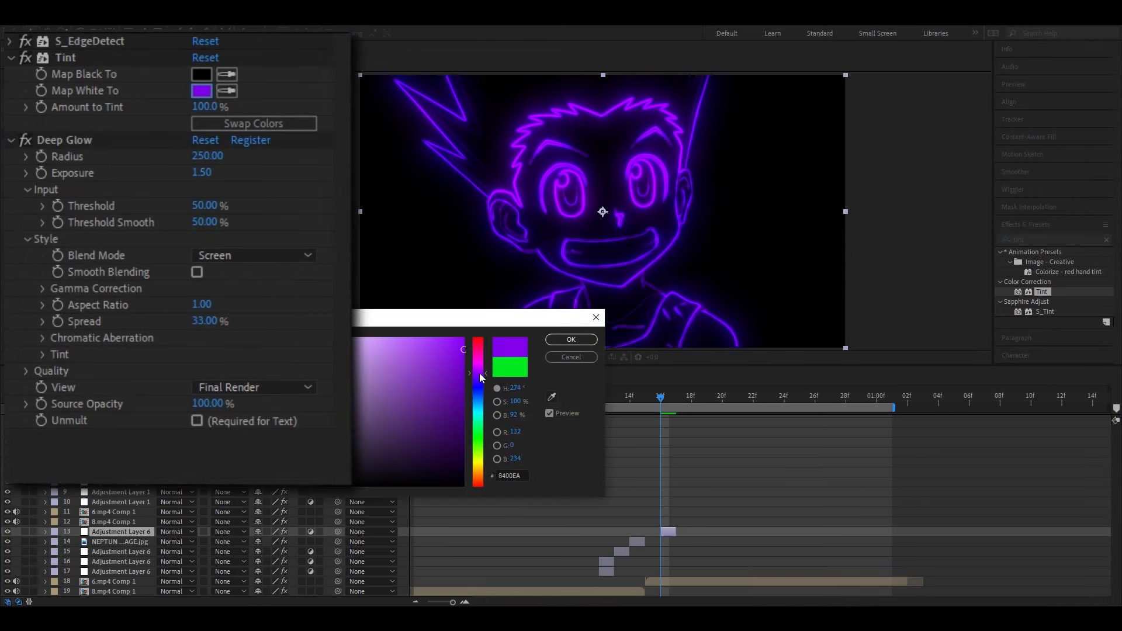
{"action": "left_click", "coordinate": [571, 340]}
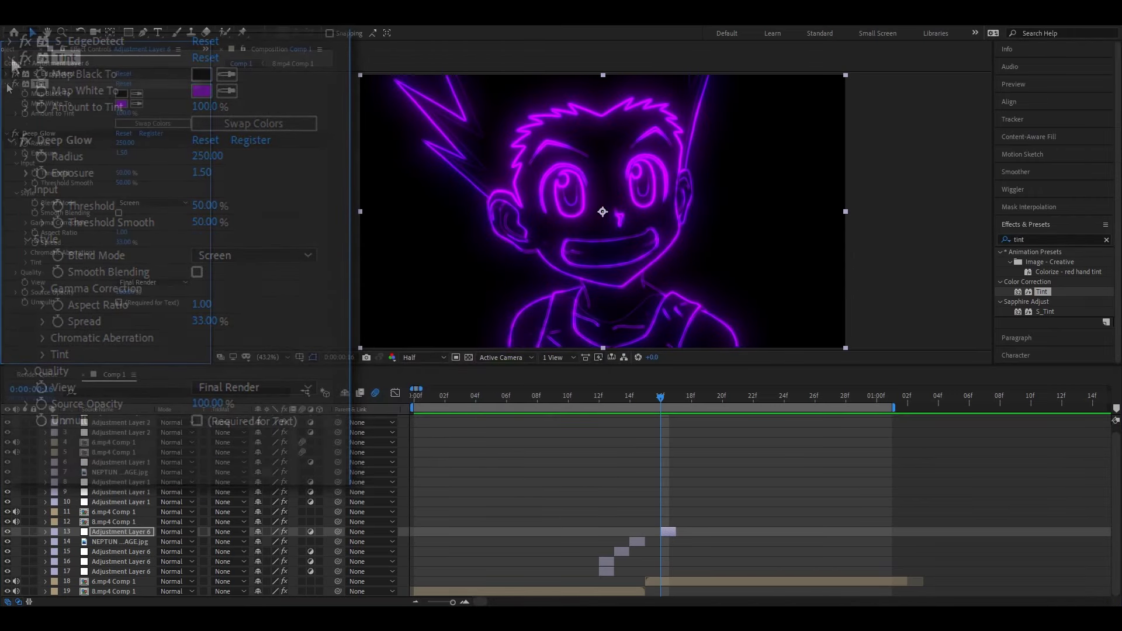
{"action": "left_click", "coordinate": [7, 84]}
{"action": "left_click", "coordinate": [7, 93]}
- Add a new adjustment layer that starts at frame 15
{"action": "left_click_drag", "start_coordinate": [661, 398], "coordinate": [349, 409]}
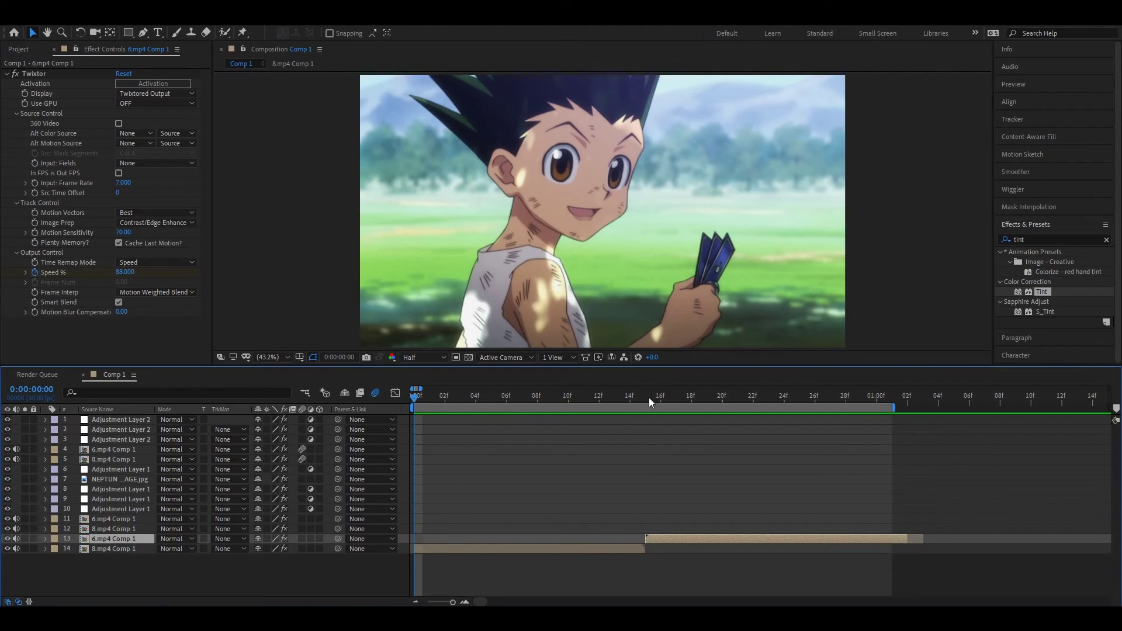
{"action": "left_click", "coordinate": [491, 399]}
{"action": "left_click", "coordinate": [645, 399]}
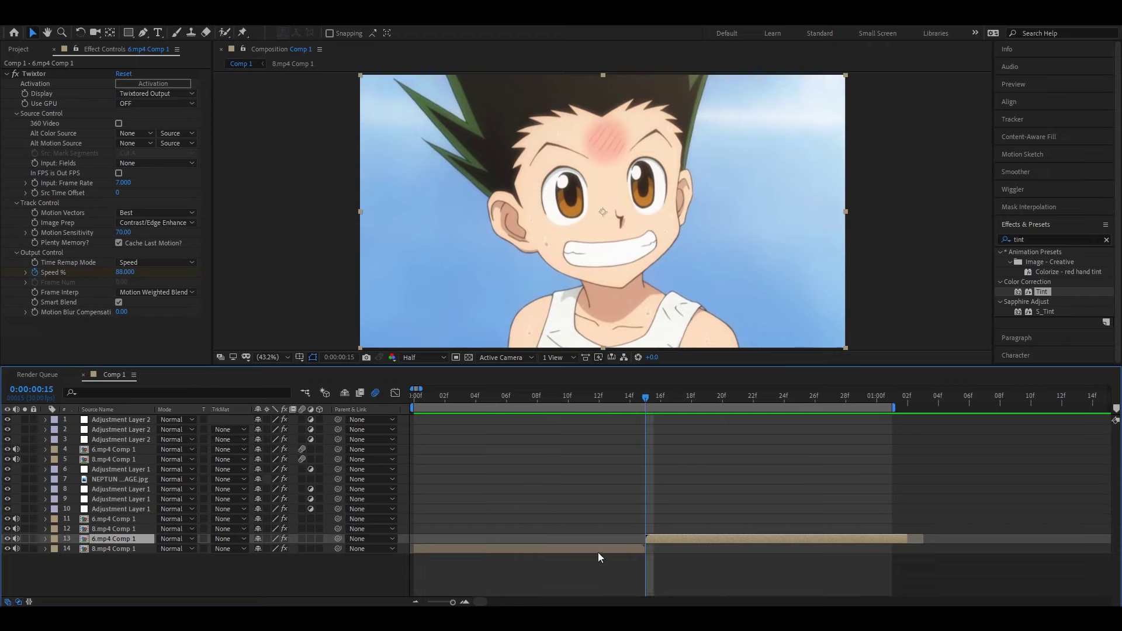
{"action": "right_click", "coordinate": [404, 540]}
{"action": "mouse_move", "coordinate": [467, 412]}
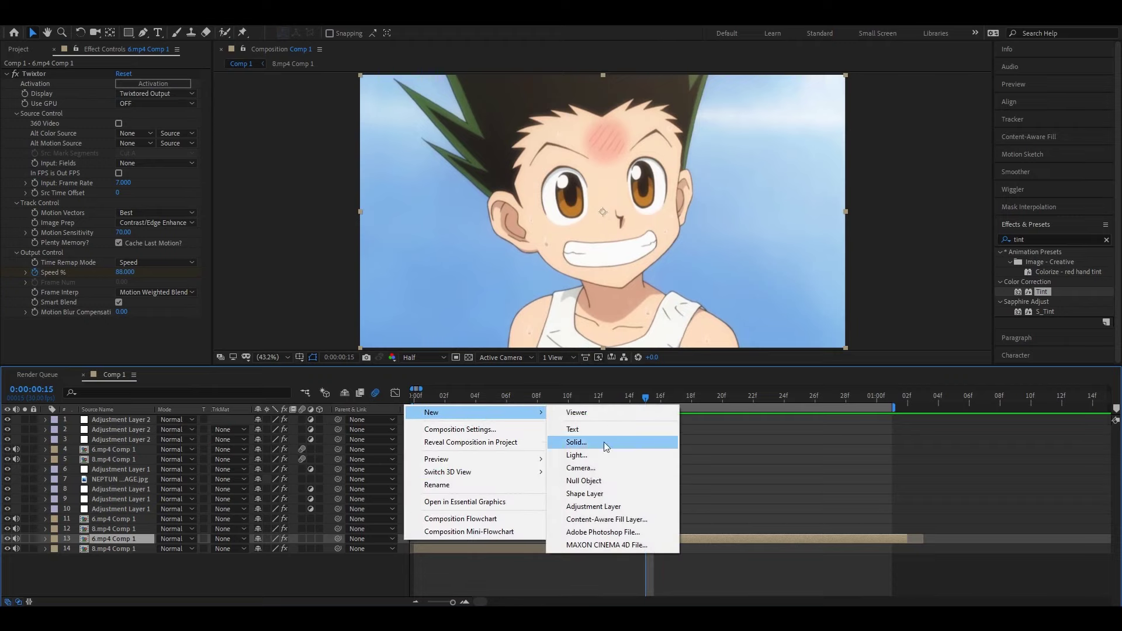
{"action": "left_click", "coordinate": [608, 506]}
{"action": "key", "text": "ctrl+shift+d"}
{"action": "left_click", "coordinate": [647, 550]}
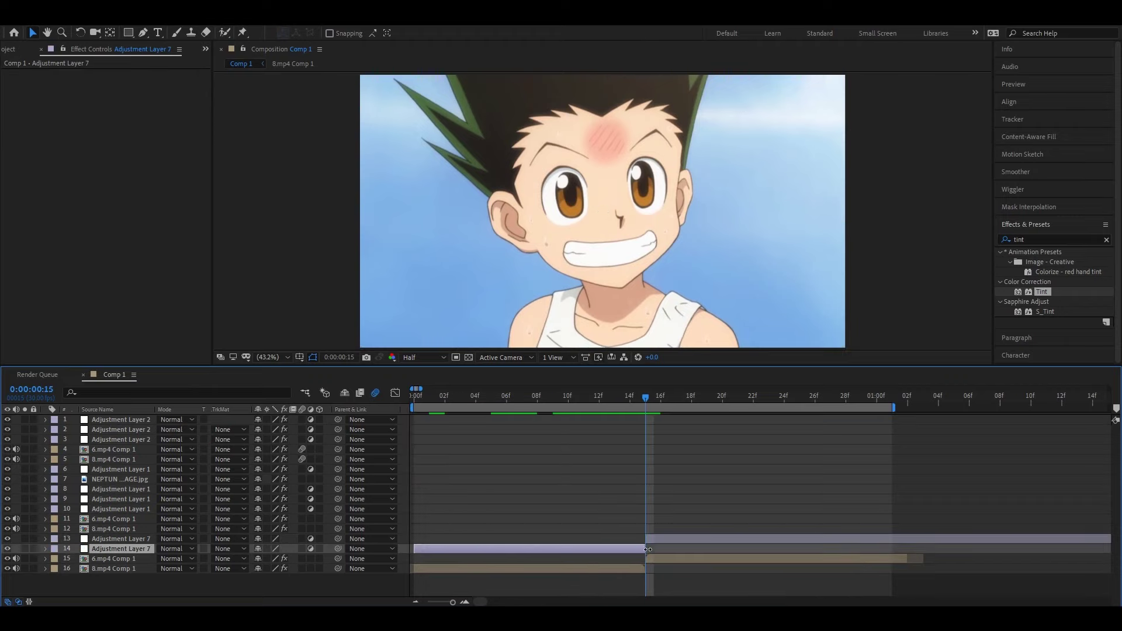
{"action": "key", "text": "Delete"}
- Trim Adjustment Layer 7 to one frame, then duplicate it, stretching the top copy to about 26f
{"action": "left_click", "coordinate": [659, 396]}
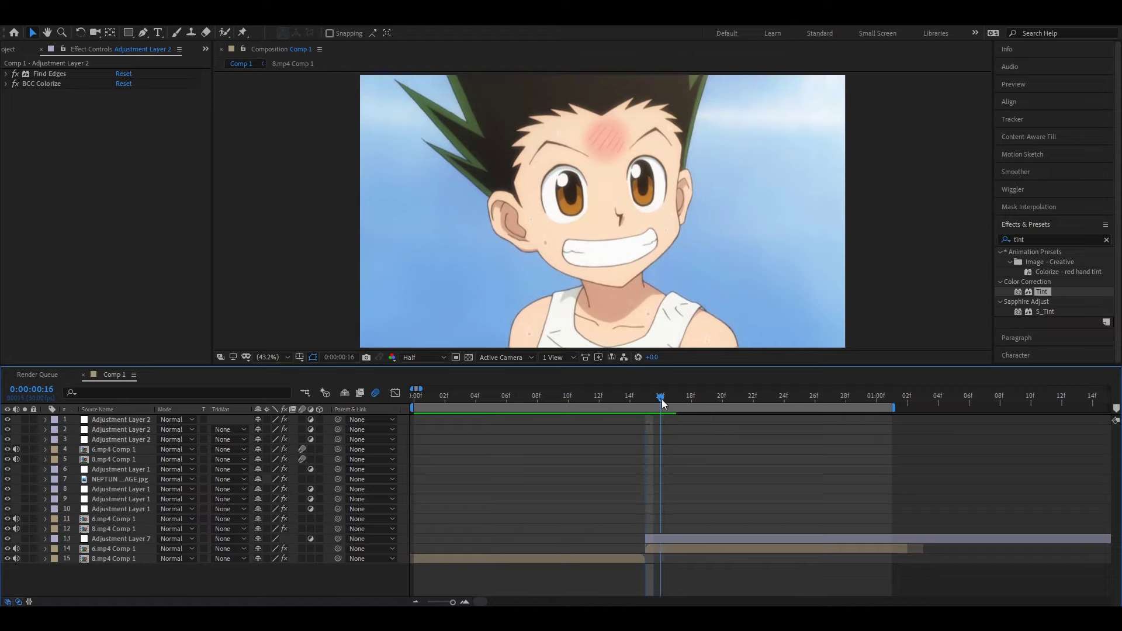
{"action": "left_click", "coordinate": [661, 540]}
{"action": "key", "text": "alt+bracketright"}
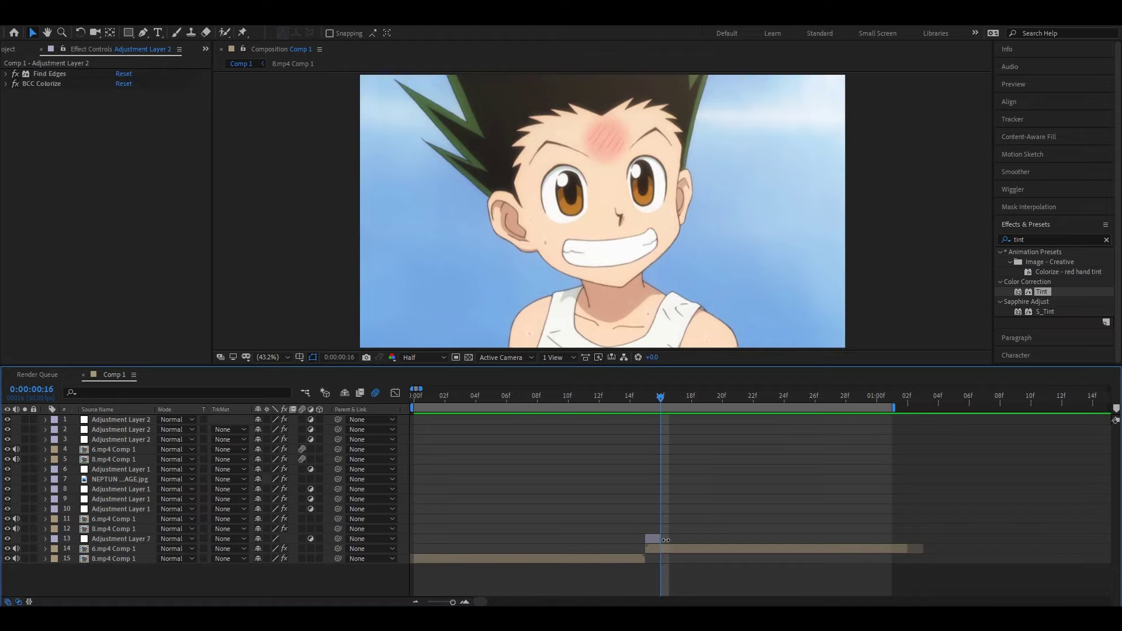
{"action": "key", "text": "ctrl+d"}
{"action": "left_click_drag", "start_coordinate": [660, 538], "coordinate": [812, 554]}
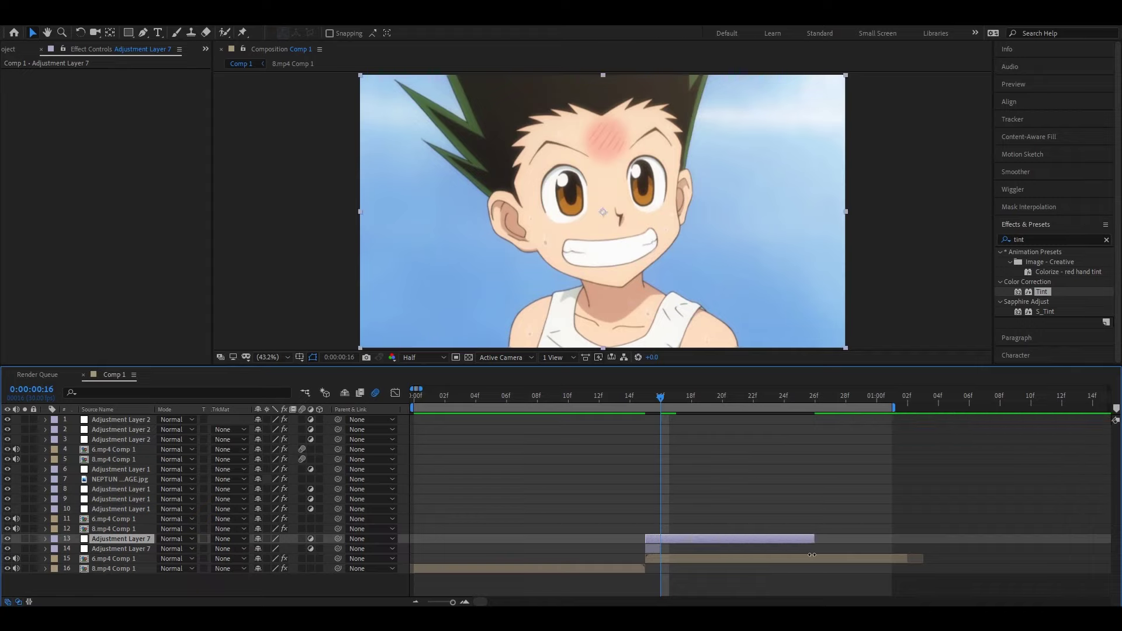
{"action": "left_click", "coordinate": [657, 551]}
{"action": "key", "text": "ctrl+d"}
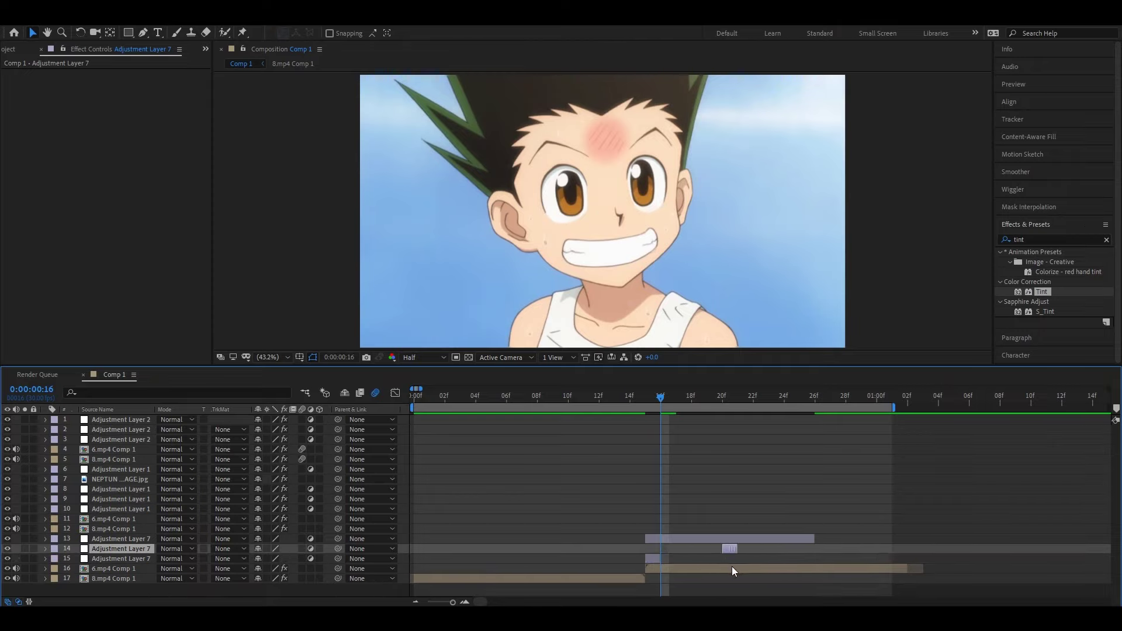
- Shift a short copy later and apply Invert to the short Adjustment Layer 7 at 15f
{"action": "left_click_drag", "start_coordinate": [734, 571], "coordinate": [749, 571]}
{"action": "left_click", "coordinate": [645, 401]}
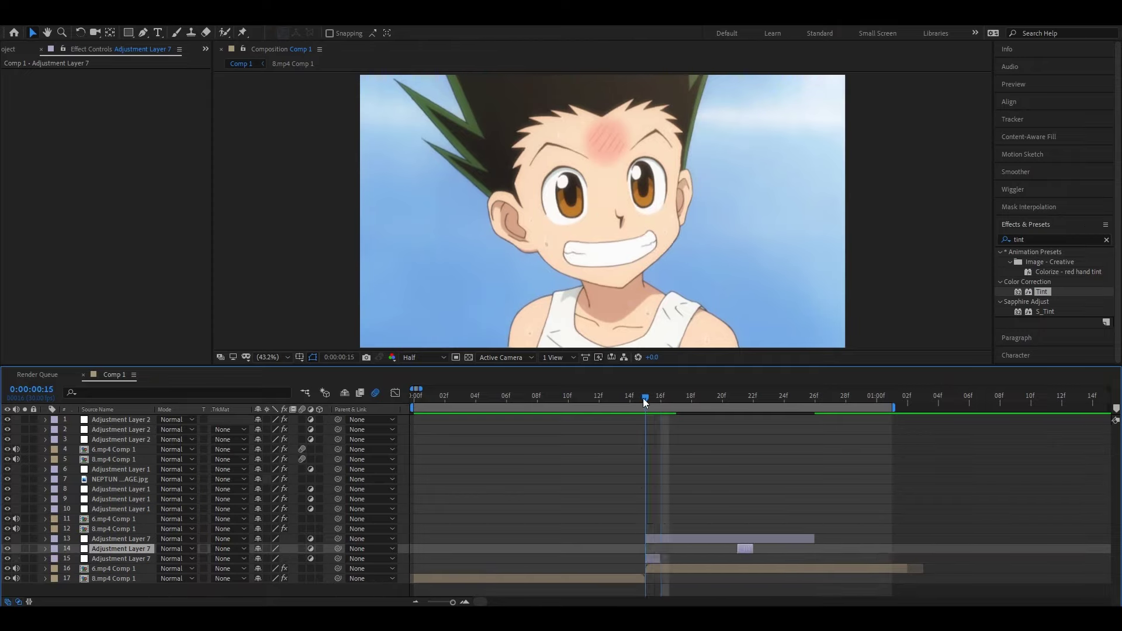
{"action": "left_click", "coordinate": [649, 559]}
{"action": "left_click", "coordinate": [1030, 241]}
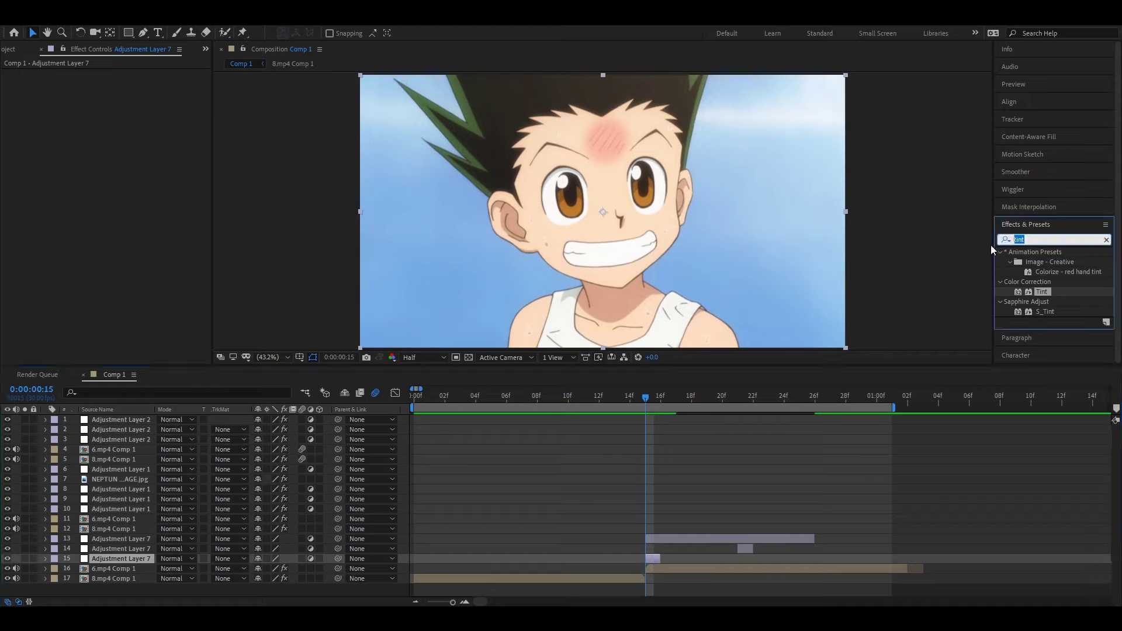
{"action": "type", "text": "ive"}
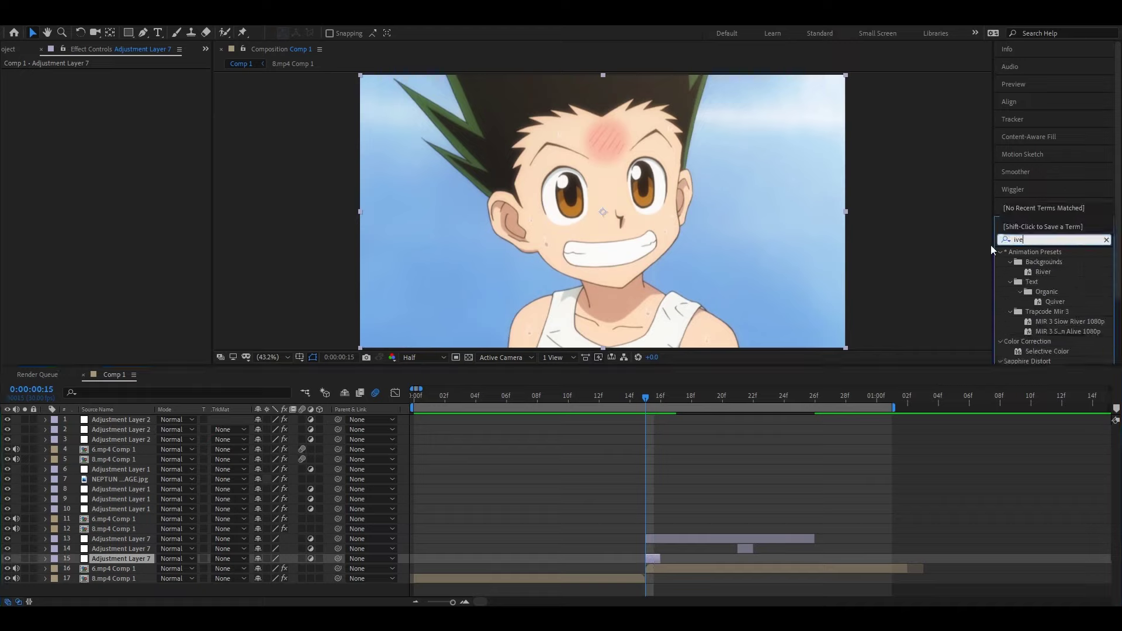
{"action": "type", "text": "r"}
{"action": "key", "text": "BackSpace"}
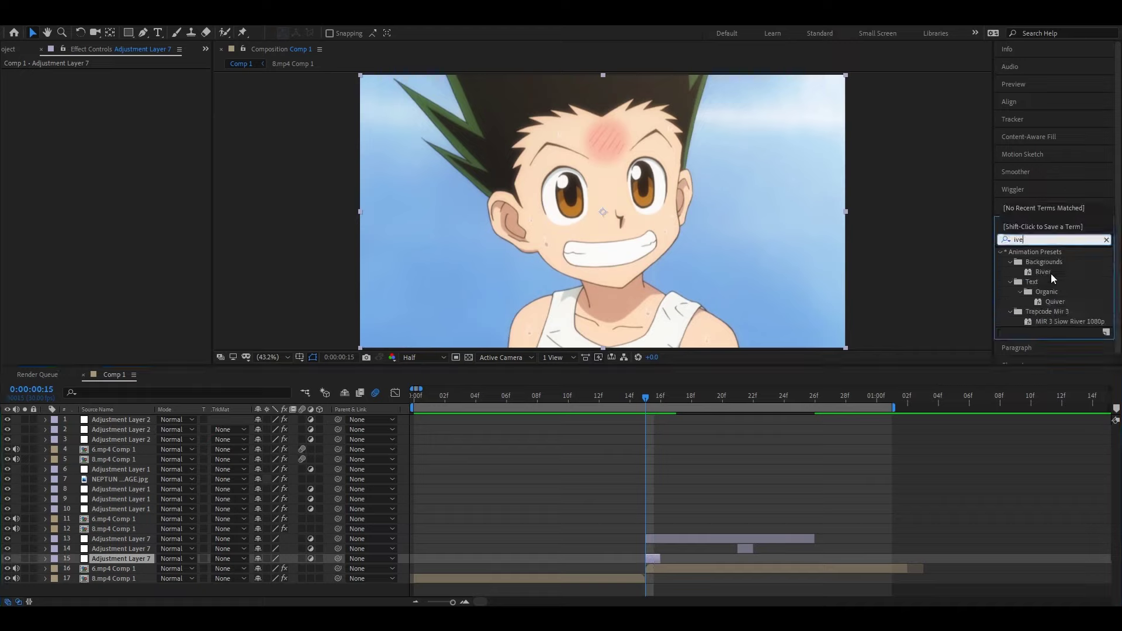
{"action": "key", "text": "BackSpace"}
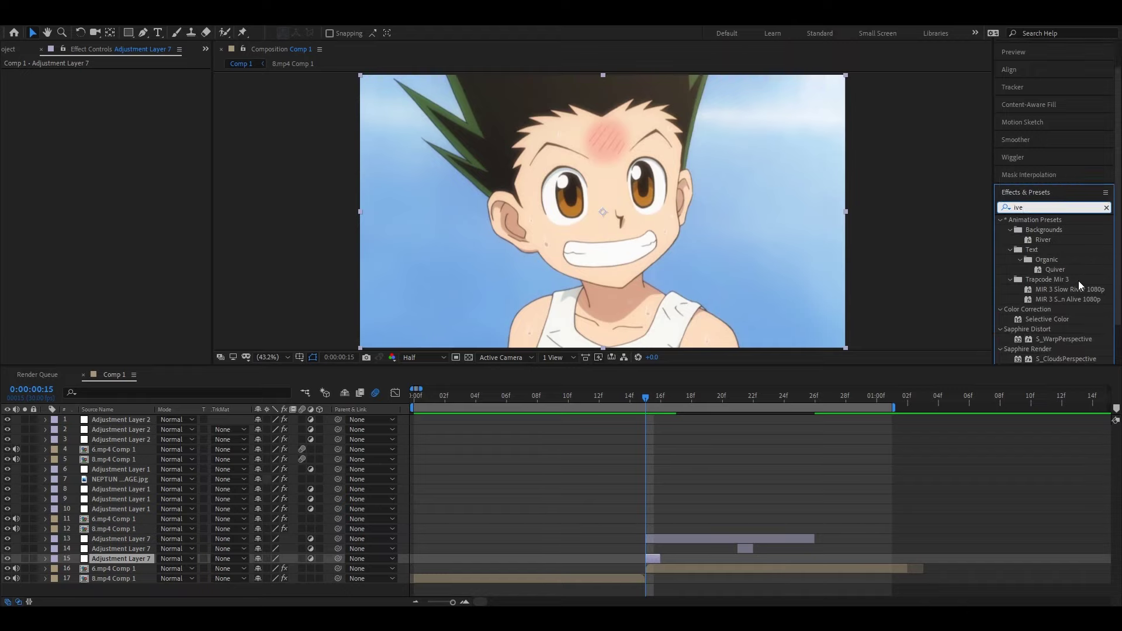
{"action": "type", "text": "in"}
{"action": "key", "text": "BackSpace"}
{"action": "type", "text": "nv"}
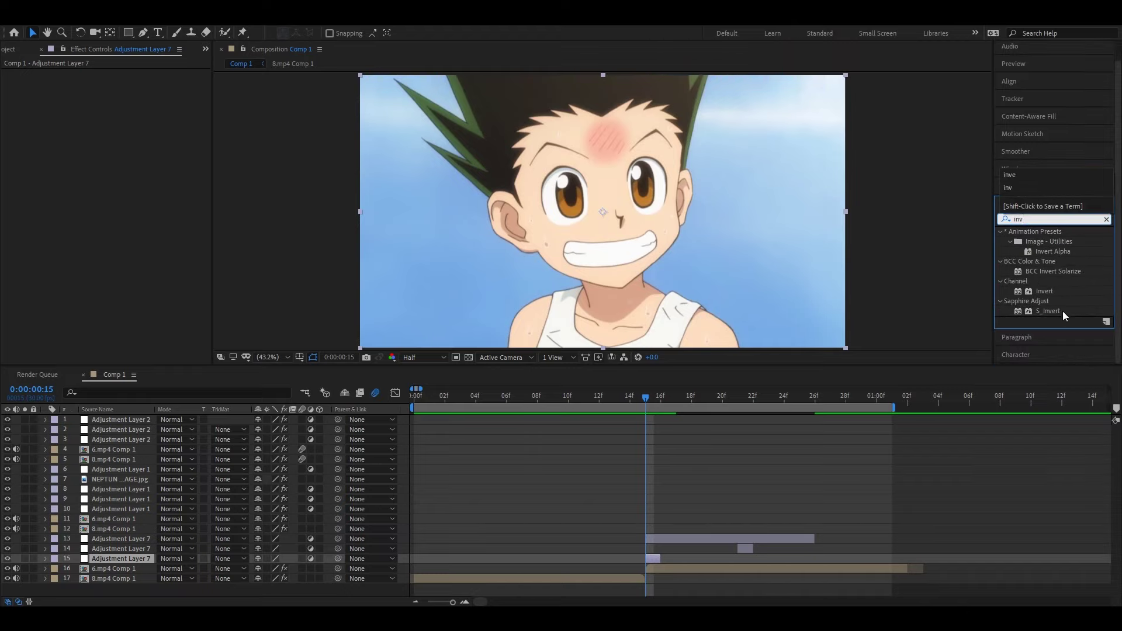
{"action": "left_click_drag", "start_coordinate": [1044, 291], "coordinate": [647, 555]}
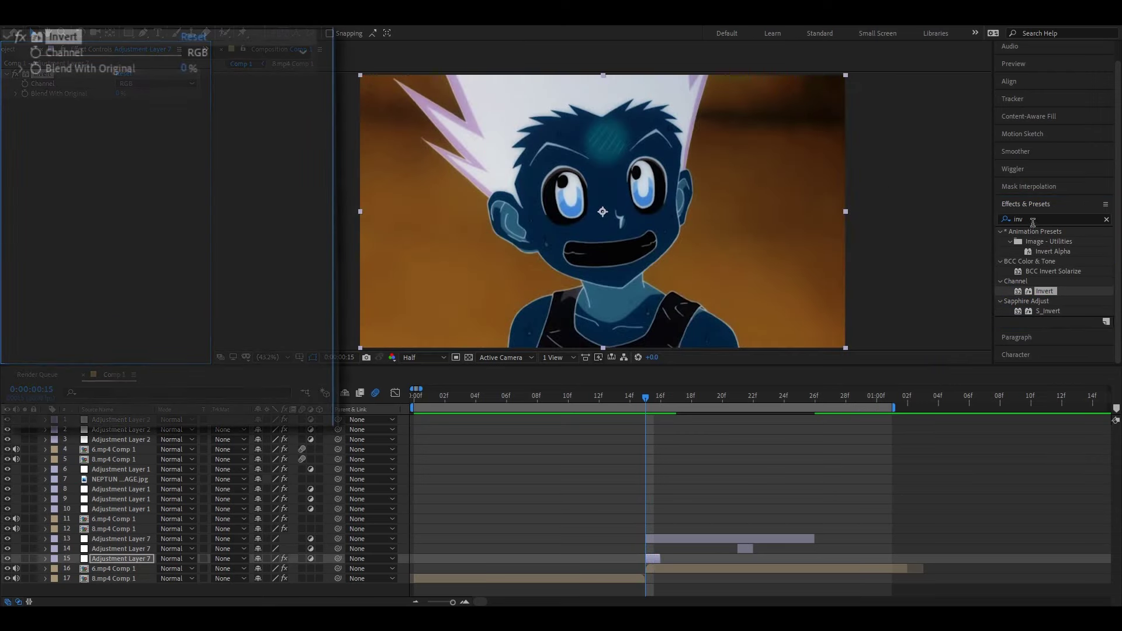
- Add Tint to the inverted layer for a grey photo-negative frame
{"action": "left_click", "coordinate": [1028, 219]}
{"action": "type", "text": "t"}
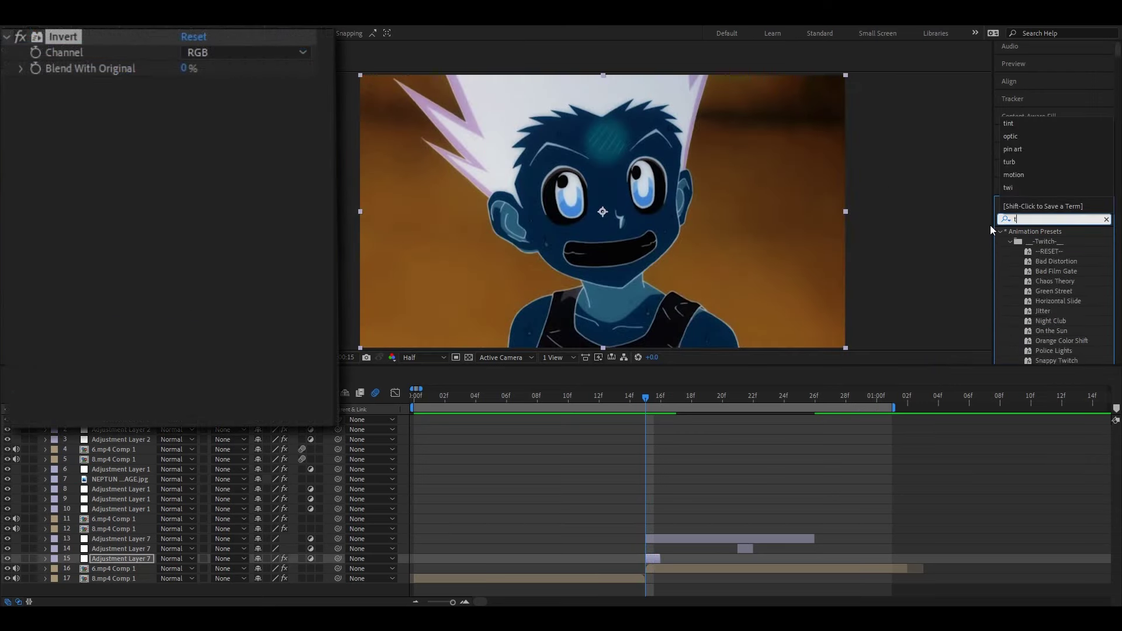
{"action": "type", "text": "int"}
{"action": "mouse_move", "coordinate": [1041, 291]}
{"action": "left_mouse_down"}
{"action": "mouse_move", "coordinate": [194, 180]}
{"action": "mouse_move", "coordinate": [136, 143]}
{"action": "left_mouse_up"}
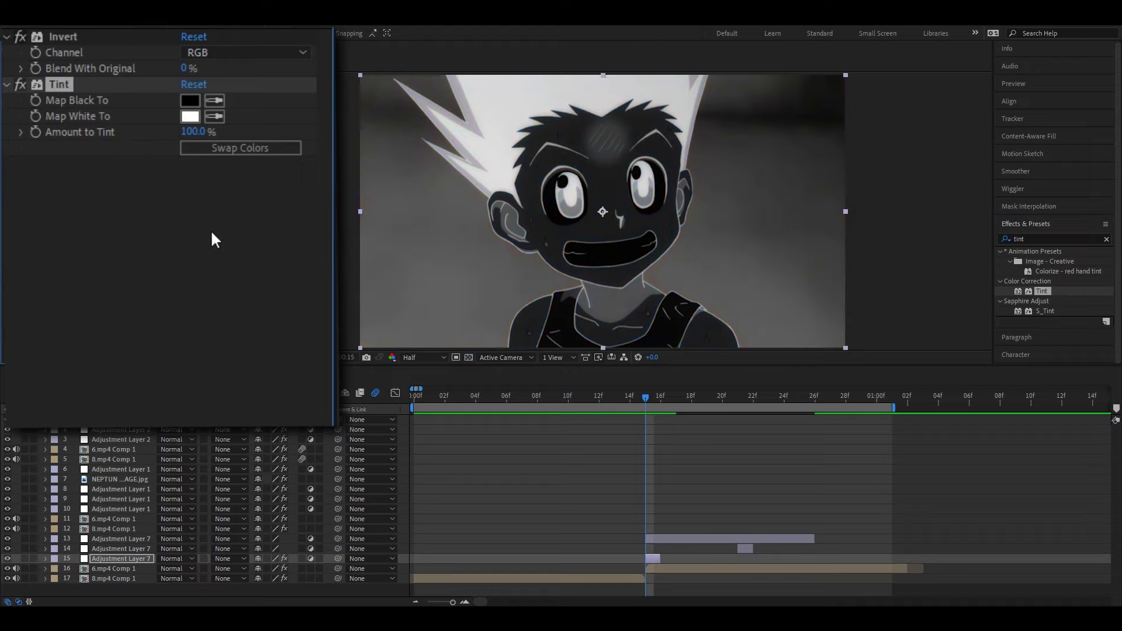
{"action": "left_click", "coordinate": [667, 539]}
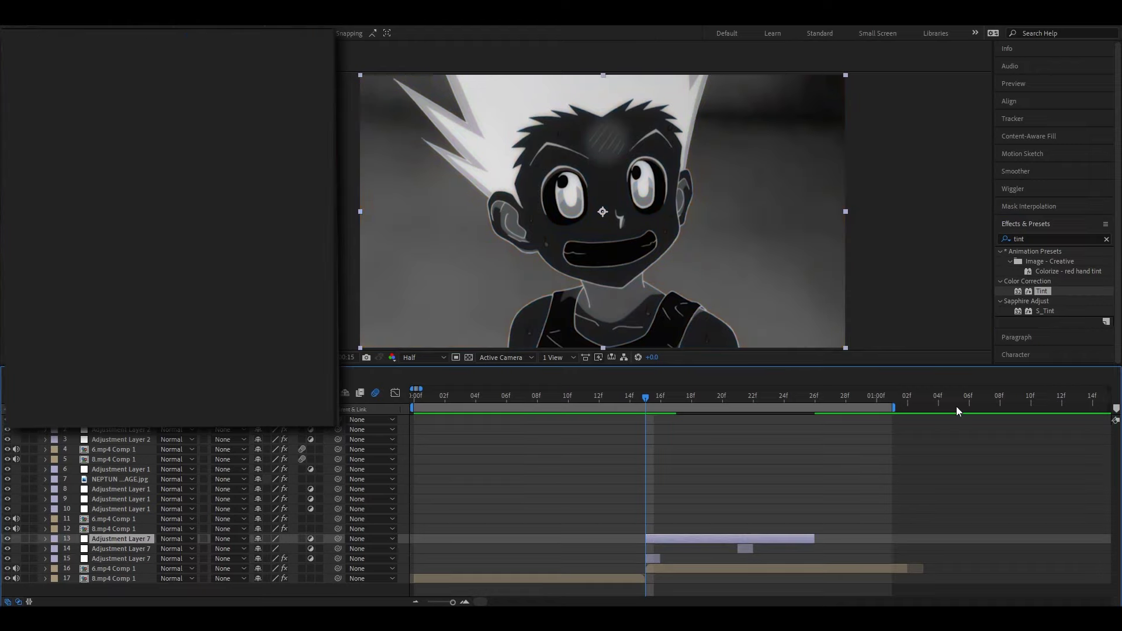
{"action": "left_click", "coordinate": [1038, 242]}
- Apply Wave Warp to the long Adjustment Layer 7 and set its wave type to Noise
{"action": "type", "text": "wave"}
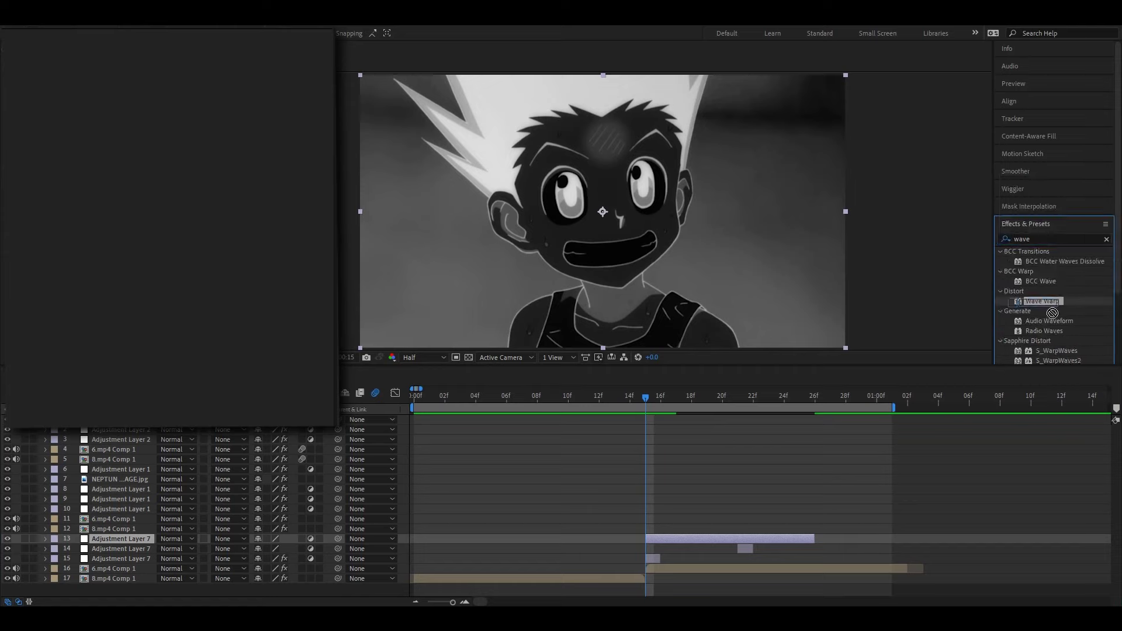
{"action": "left_click_drag", "start_coordinate": [1041, 301], "coordinate": [703, 535]}
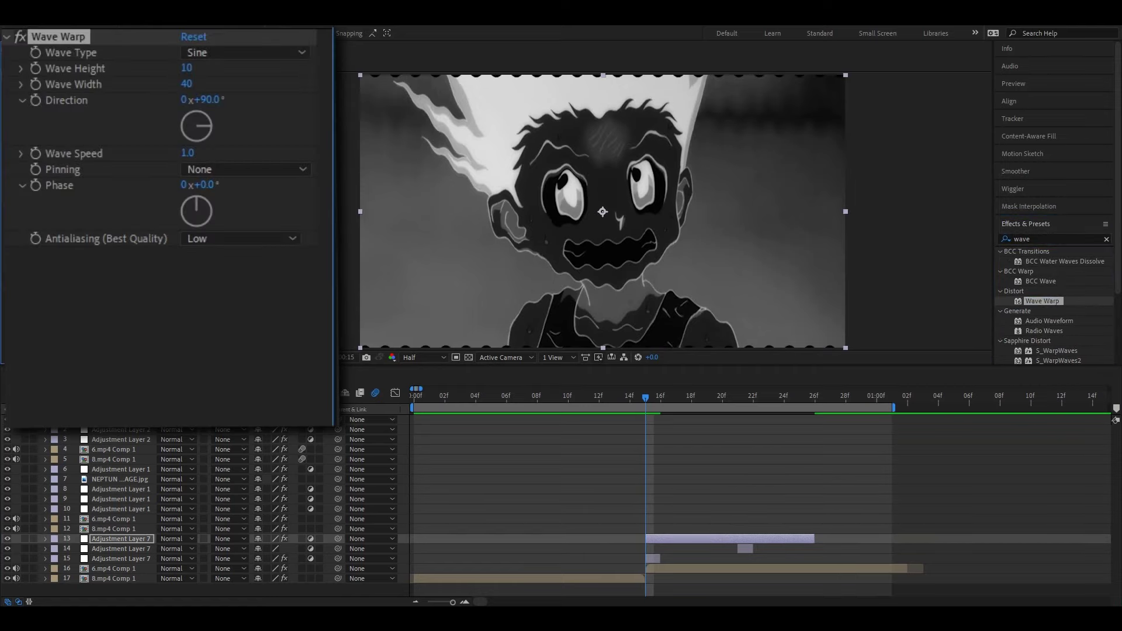
{"action": "left_click", "coordinate": [216, 51]}
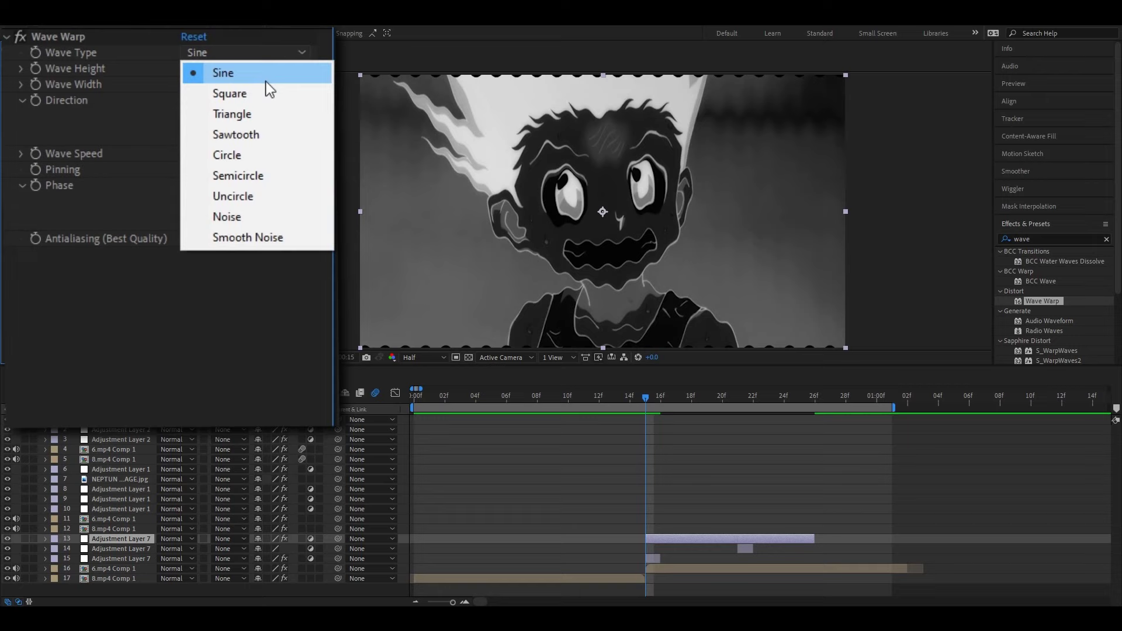
{"action": "left_click", "coordinate": [247, 216]}
- Set Wave Height to 400 and Wave Width to 250, then keyframe Wave Height
{"action": "left_click", "coordinate": [187, 68]}
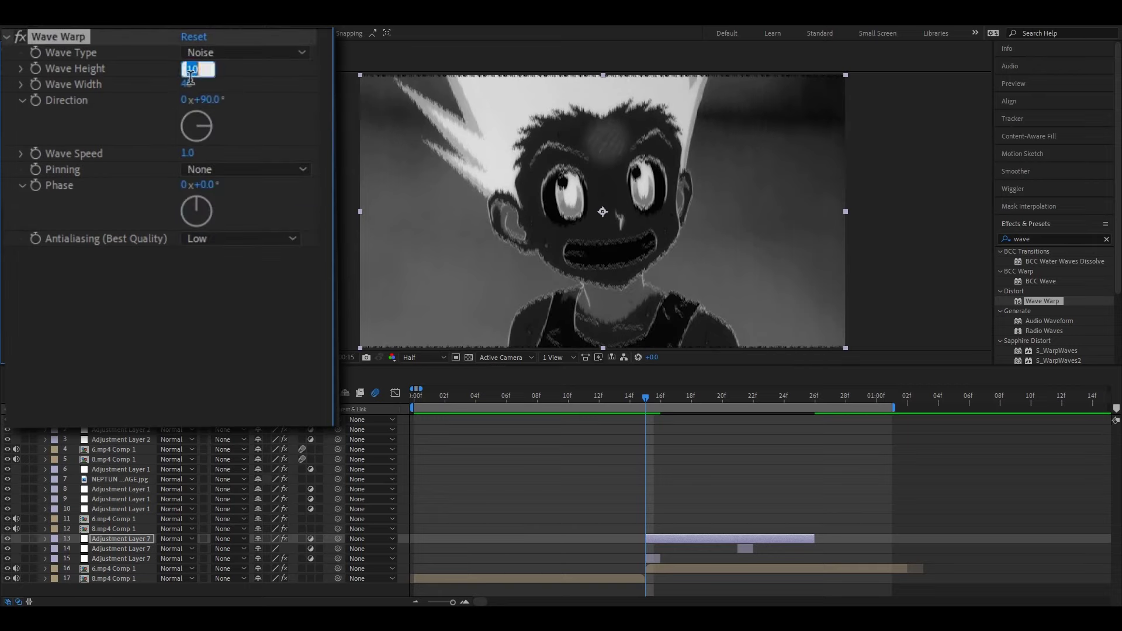
{"action": "type", "text": "3"}
{"action": "key", "text": "Return"}
{"action": "left_click", "coordinate": [187, 84]}
{"action": "type", "text": "2"}
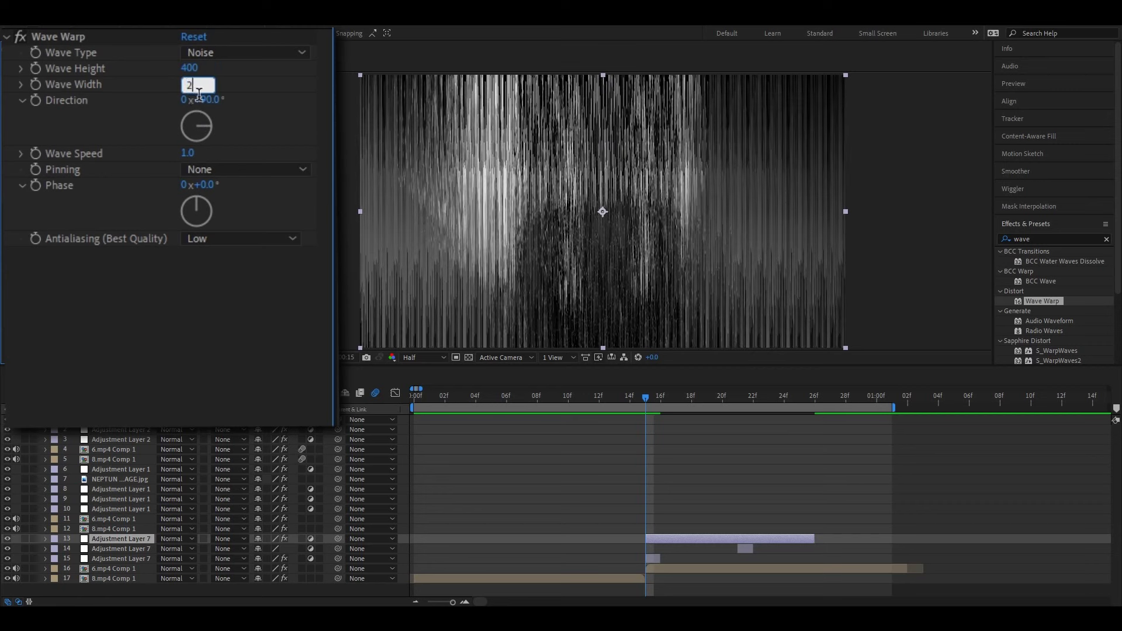
{"action": "type", "text": "55"}
{"action": "key", "text": "Tab"}
{"action": "key", "text": "Tab"}
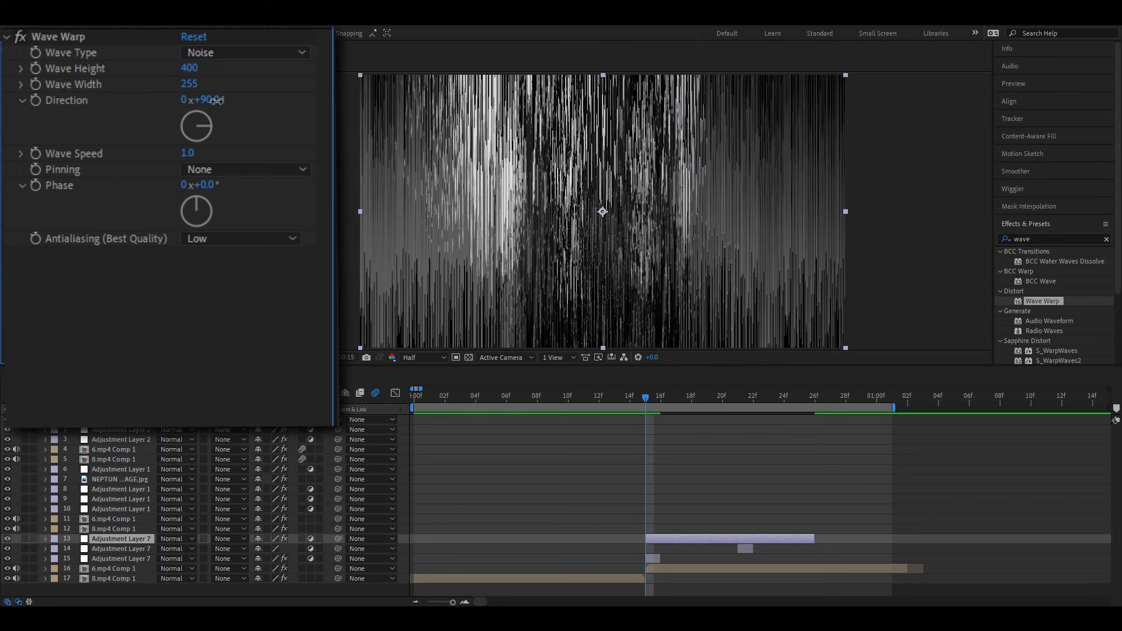
{"action": "key", "text": "Return"}
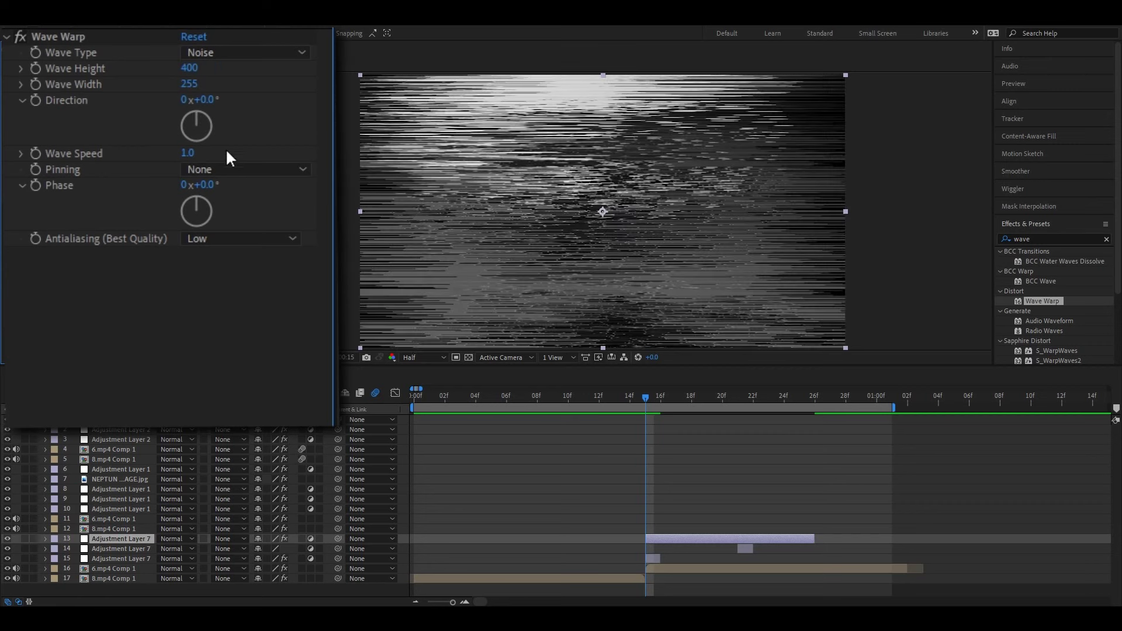
{"action": "left_click_drag", "start_coordinate": [206, 88], "coordinate": [199, 90]}
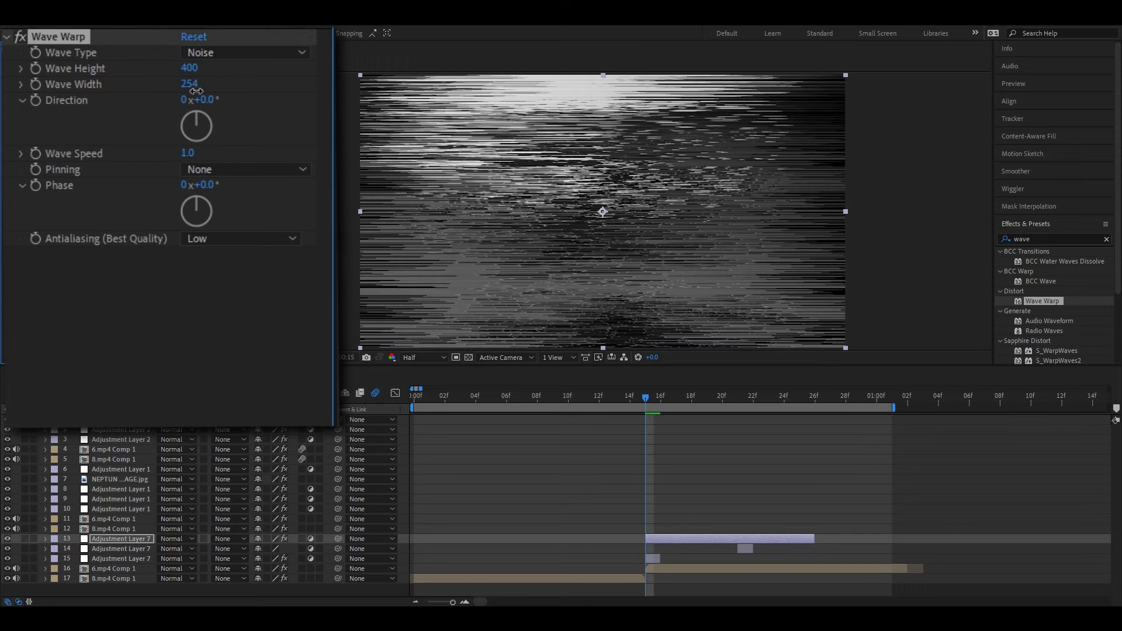
{"action": "left_click", "coordinate": [197, 89]}
{"action": "type", "text": "25"}
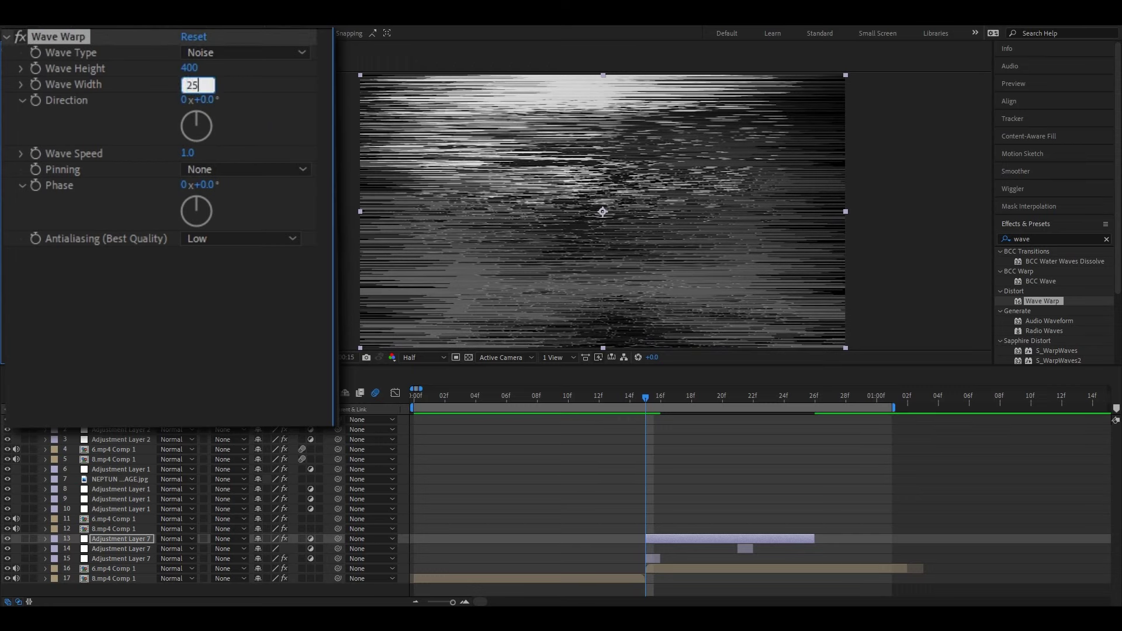
{"action": "type", "text": "0"}
{"action": "left_click", "coordinate": [245, 301]}
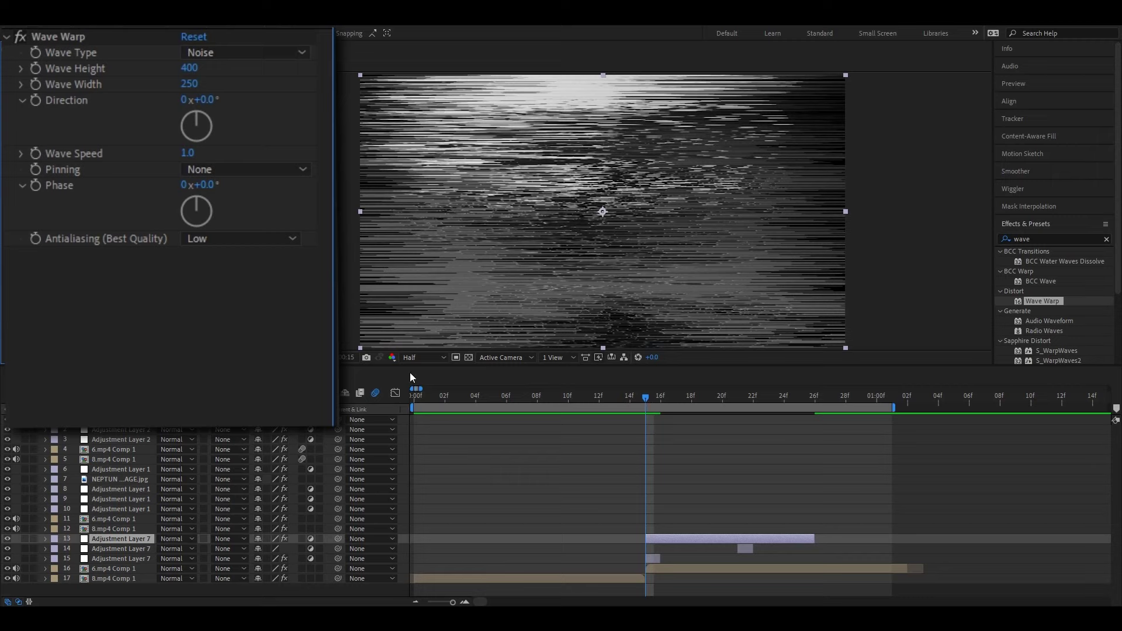
{"action": "left_click", "coordinate": [35, 69]}
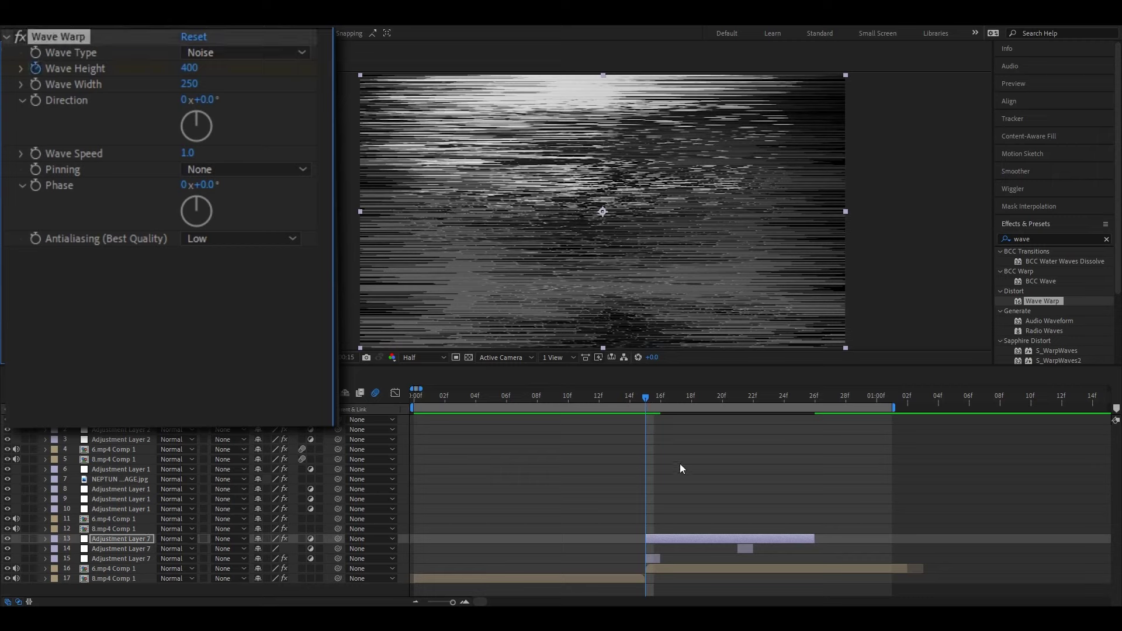
- Add a Wave Height keyframe of 0 at 26f
{"action": "key", "text": "u"}
{"action": "left_click", "coordinate": [506, 552]}
{"action": "left_click", "coordinate": [737, 402]}
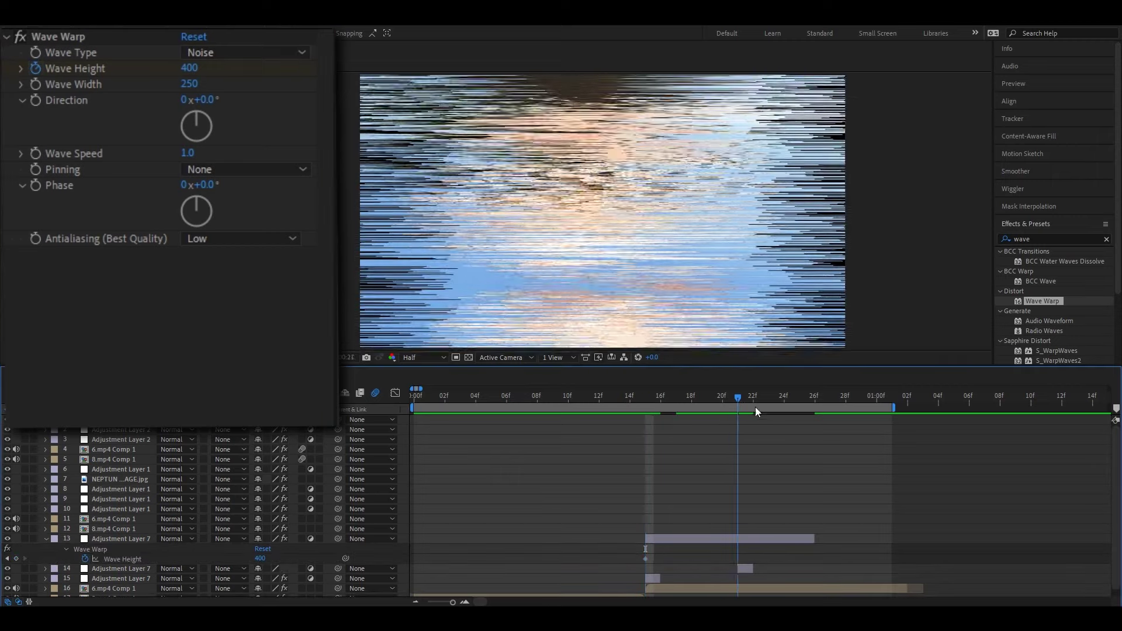
{"action": "left_click_drag", "start_coordinate": [755, 407], "coordinate": [808, 435]}
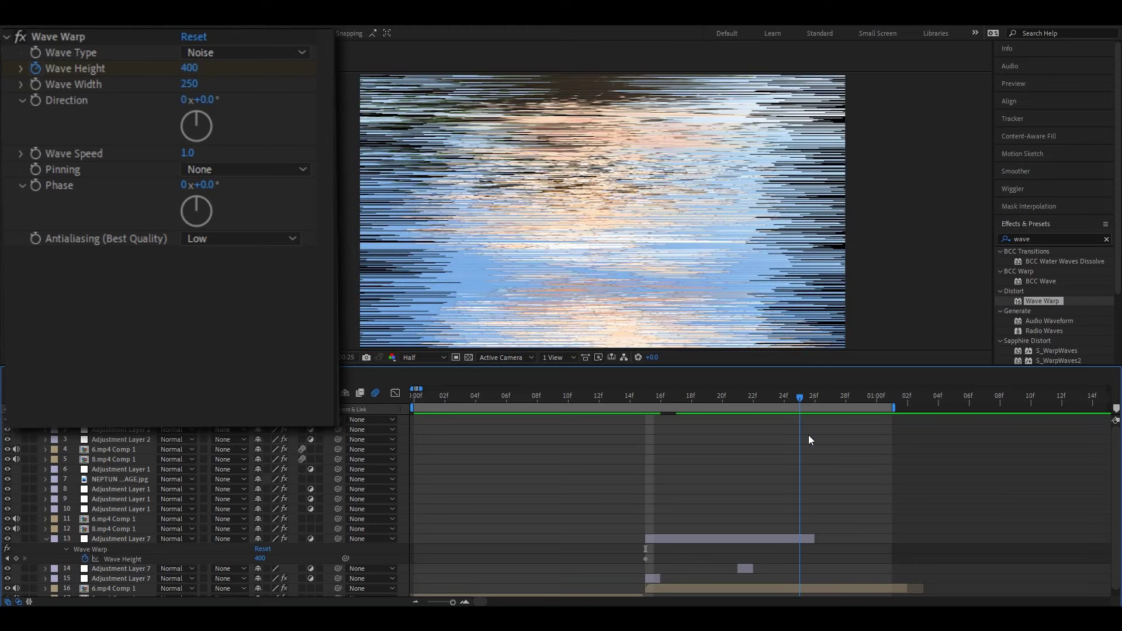
{"action": "left_click", "coordinate": [260, 559]}
{"action": "type", "text": "0"}
{"action": "key", "text": "Return"}
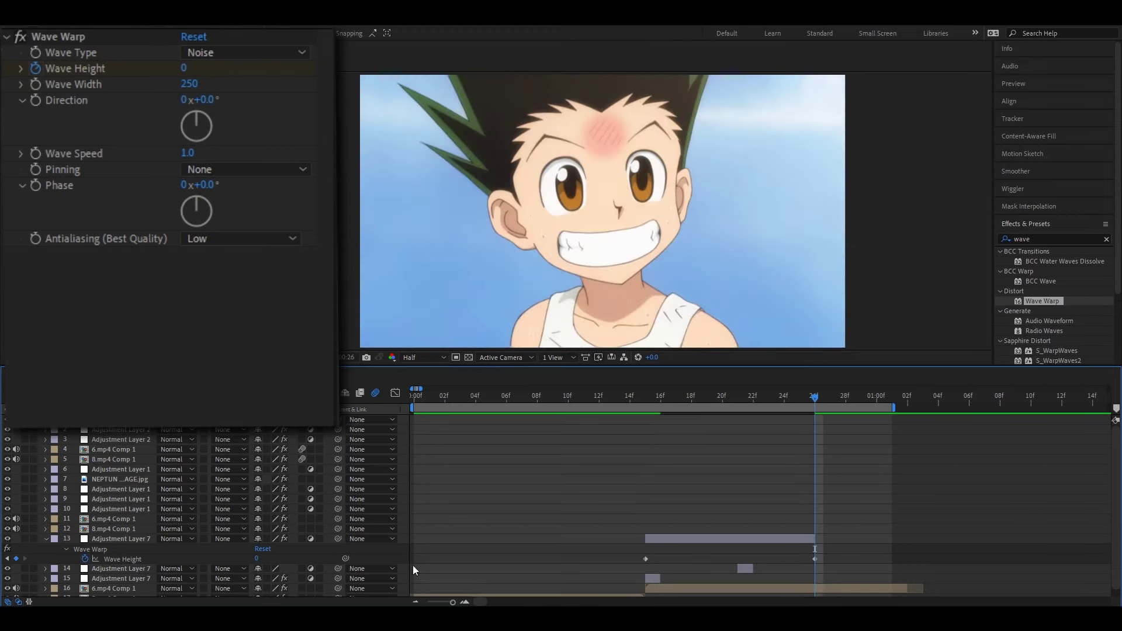
- In the Graph Editor, reshape the Wave Height curve to drop steeply after 15f and level off early
{"action": "left_click_drag", "start_coordinate": [844, 555], "coordinate": [567, 560]}
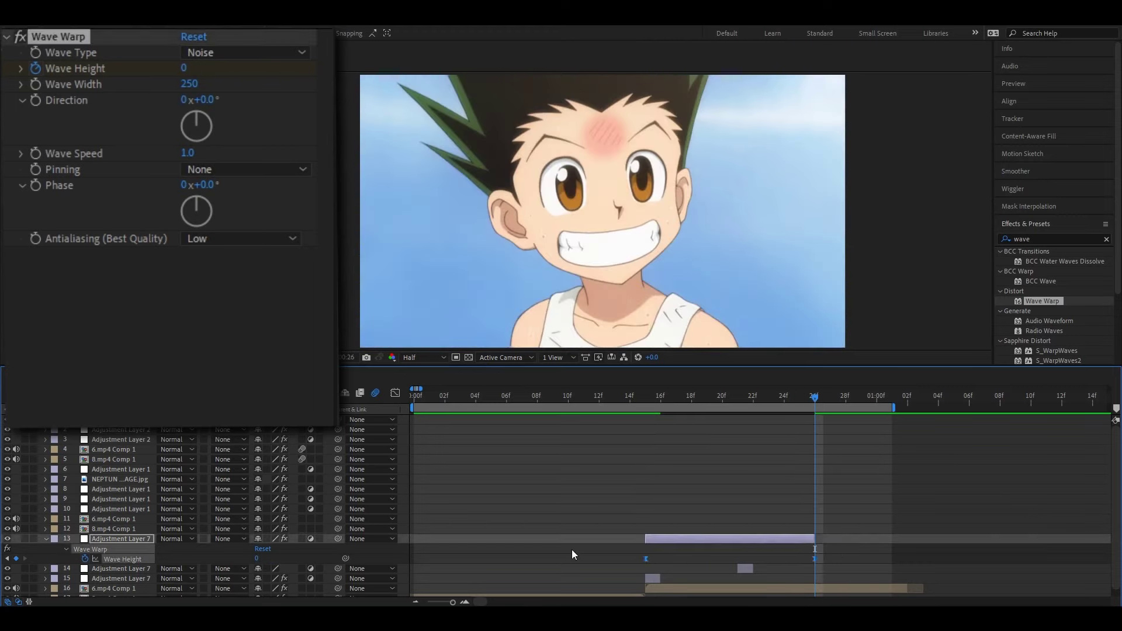
{"action": "left_click", "coordinate": [395, 394]}
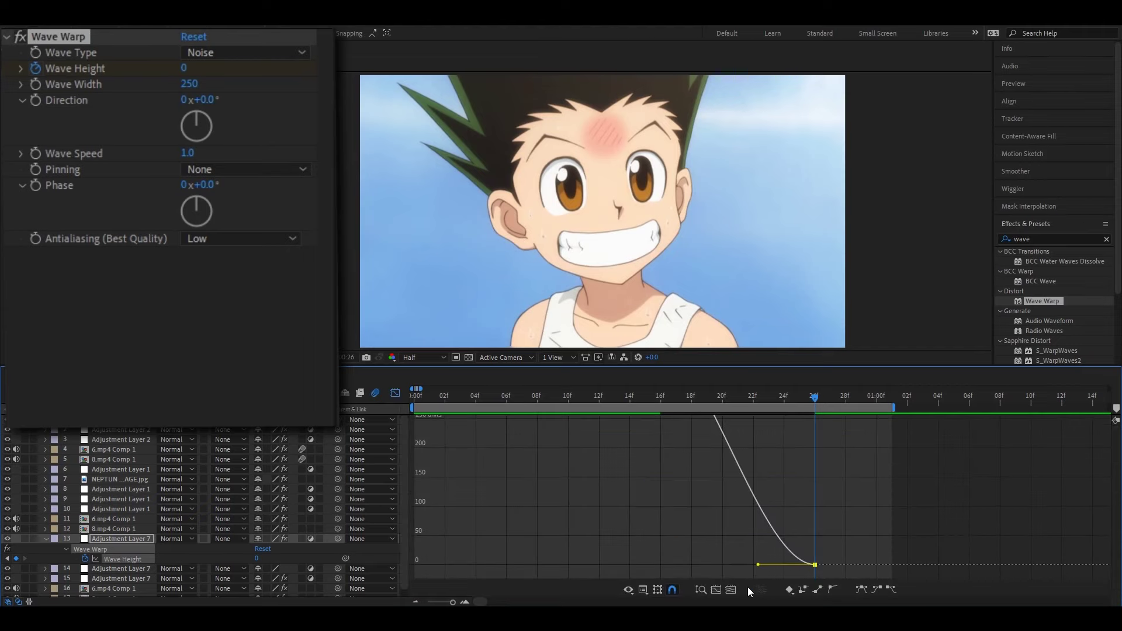
{"action": "left_click", "coordinate": [715, 589]}
{"action": "left_click_drag", "start_coordinate": [706, 426], "coordinate": [608, 559]}
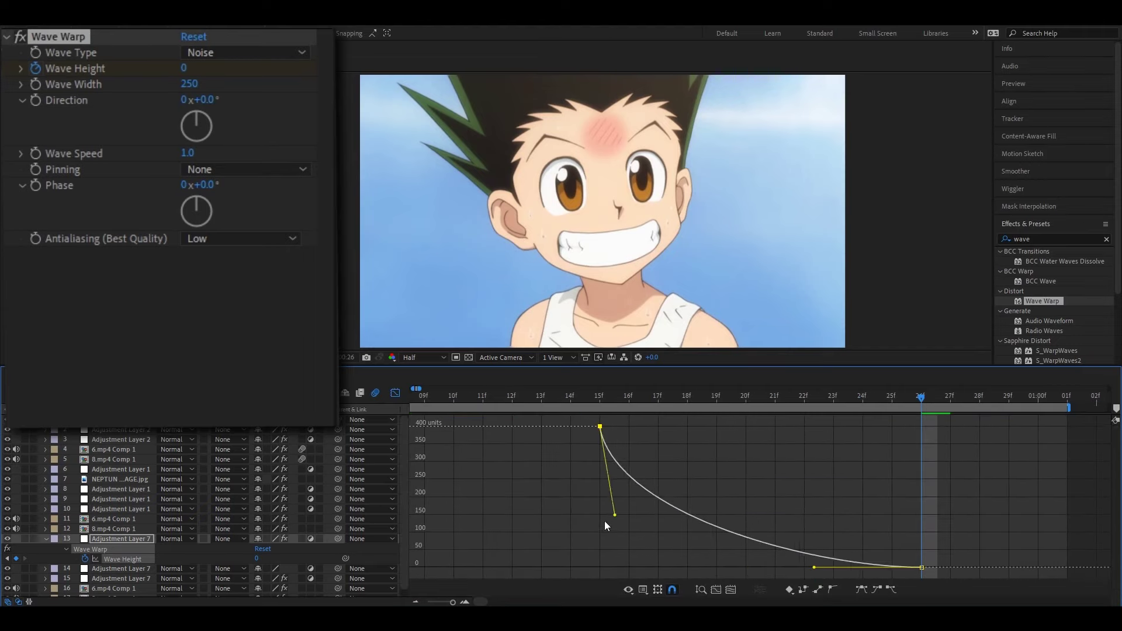
{"action": "left_click_drag", "start_coordinate": [815, 567], "coordinate": [622, 567]}
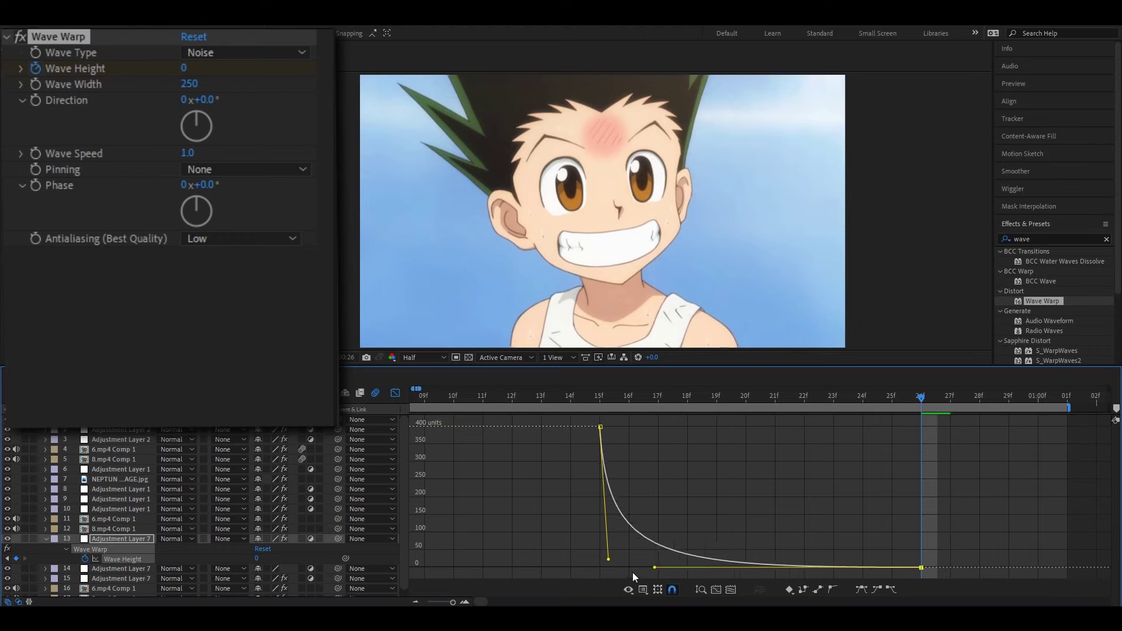
{"action": "left_click", "coordinate": [398, 396]}
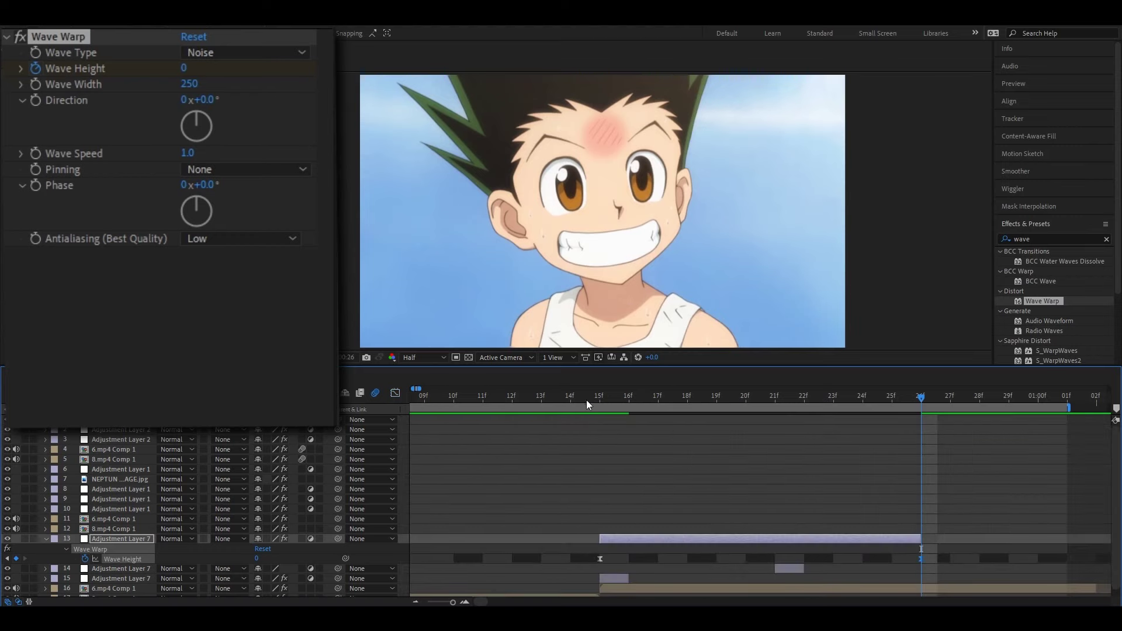
{"action": "left_click_drag", "start_coordinate": [724, 401], "coordinate": [746, 401]}
- Search Effects & Presets for 'motion' and apply Motion Tile to the adjustment layer
{"action": "left_click", "coordinate": [728, 534]}
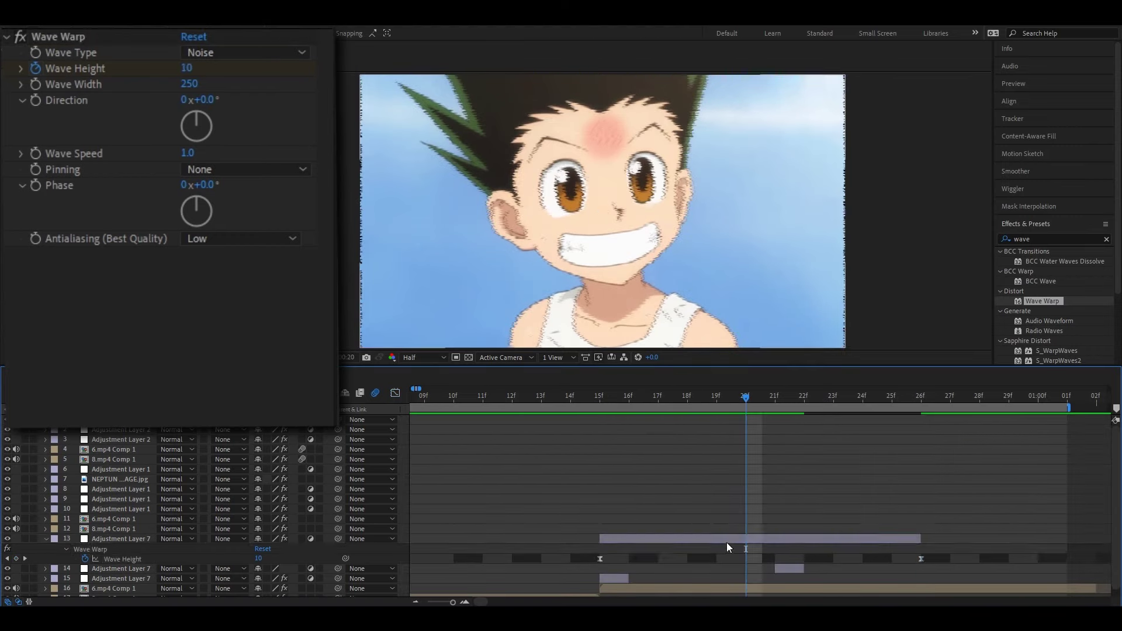
{"action": "double_click", "coordinate": [1038, 239]}
{"action": "type", "text": "motion"}
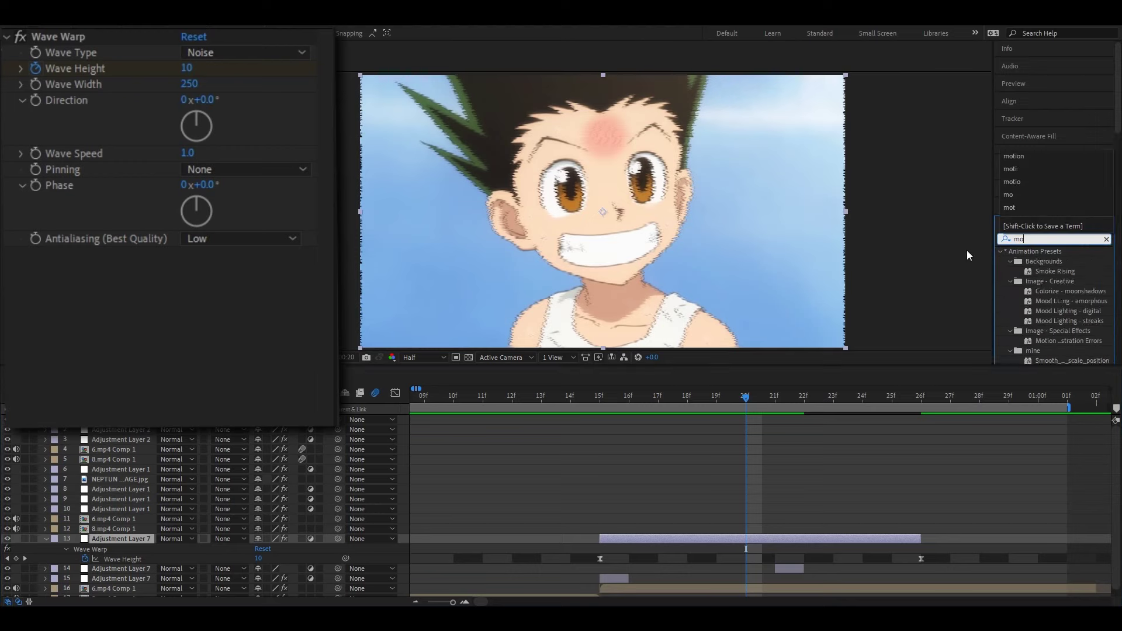
{"action": "scroll", "coordinate": [1056, 321], "scroll_direction": "down", "scroll_amount": 2}
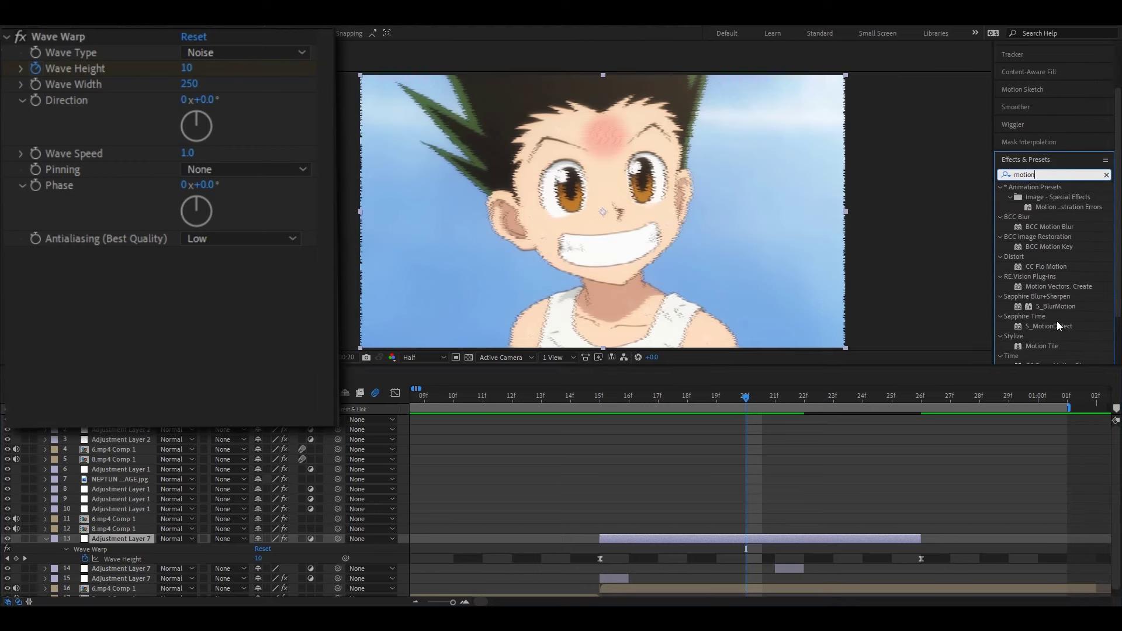
{"action": "left_click_drag", "start_coordinate": [1047, 345], "coordinate": [118, 31]}
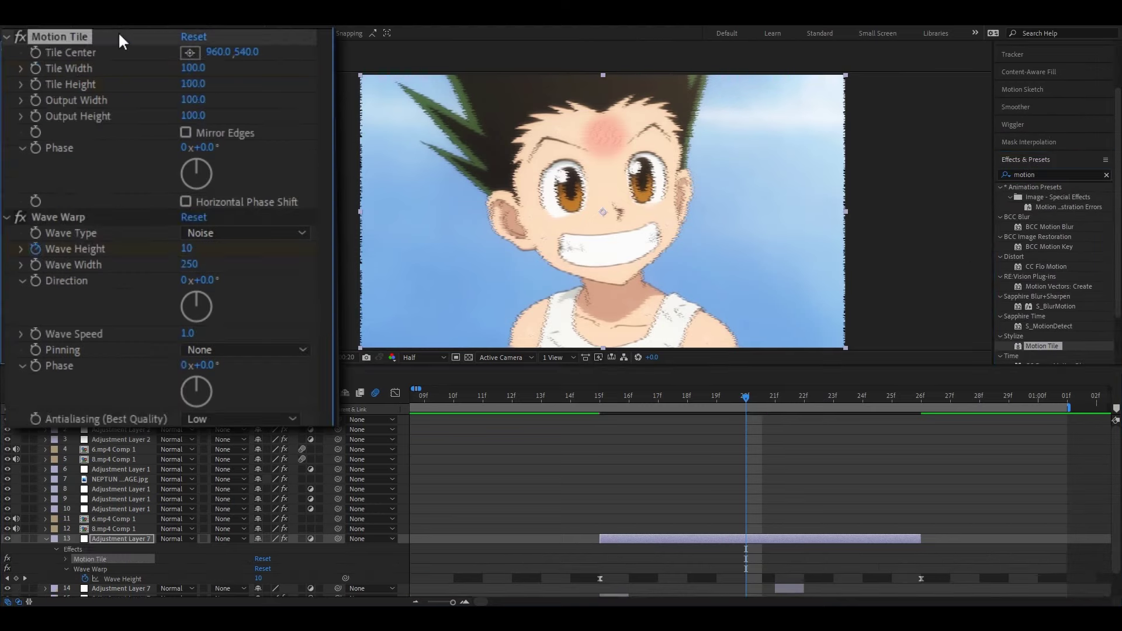
- Set Motion Tile output width and height to 111 with Mirror Edges on, checking the warp at 21f
{"action": "left_click", "coordinate": [202, 105]}
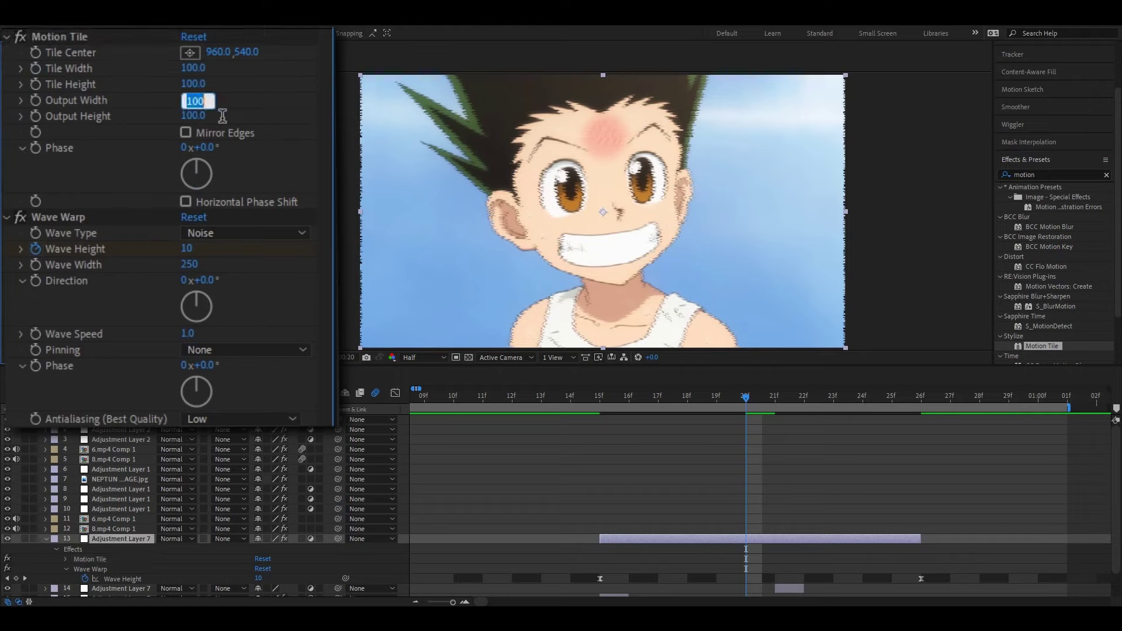
{"action": "type", "text": "22"}
{"action": "key", "text": "Return"}
{"action": "left_click", "coordinate": [222, 104]}
{"action": "type", "text": "11."}
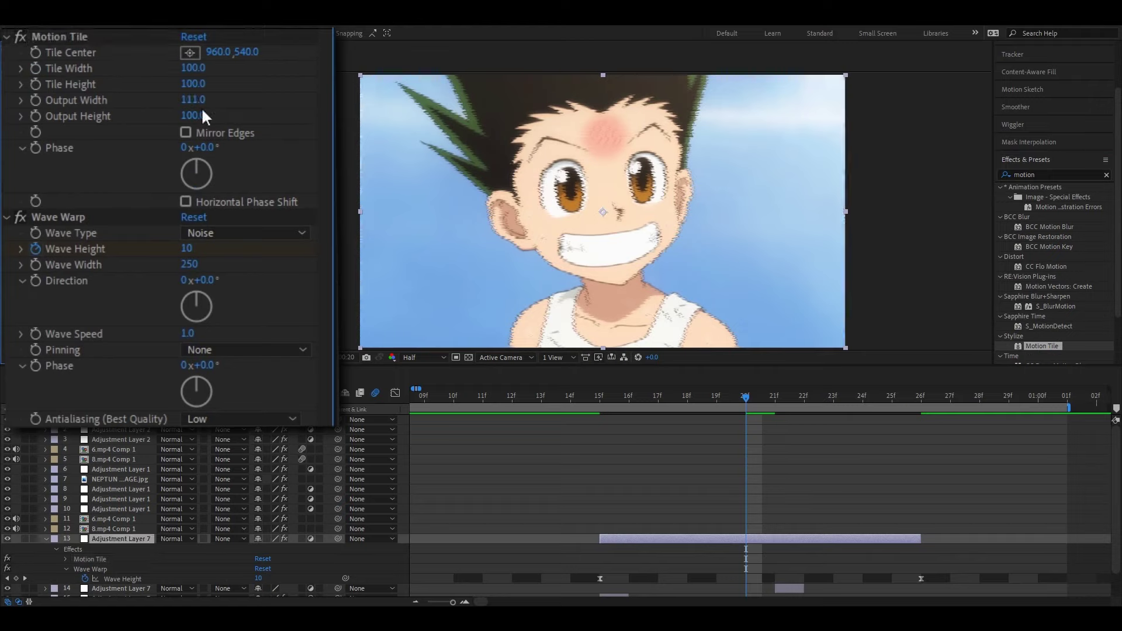
{"action": "left_click", "coordinate": [185, 132]}
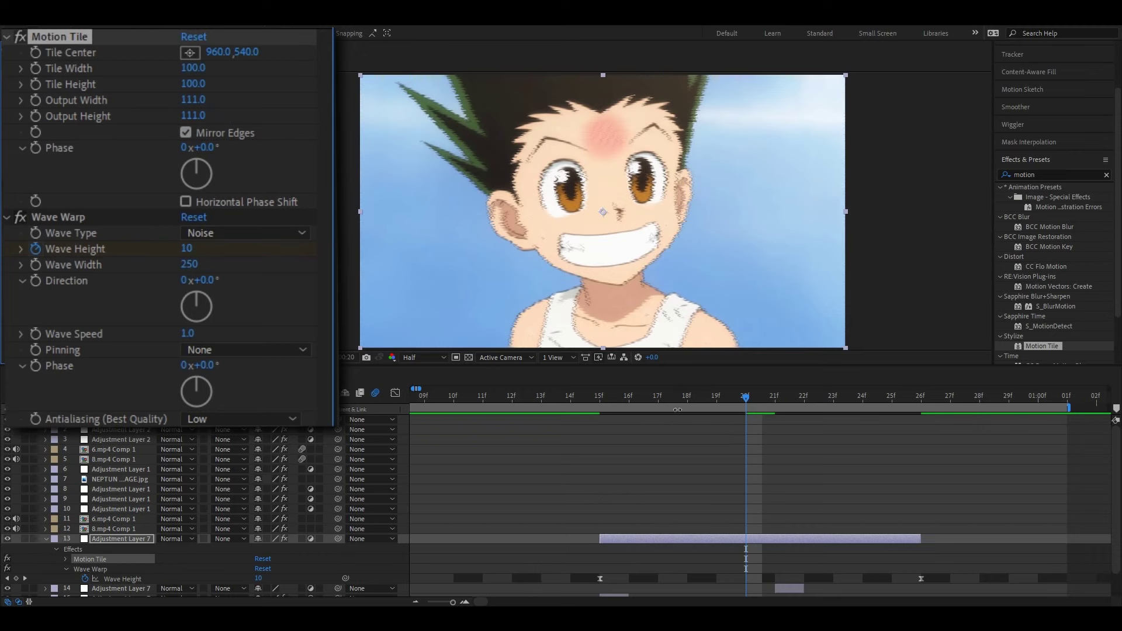
{"action": "mouse_move", "coordinate": [677, 409]}
{"action": "left_mouse_down"}
{"action": "mouse_move", "coordinate": [646, 397]}
{"action": "mouse_move", "coordinate": [836, 423]}
{"action": "mouse_move", "coordinate": [563, 429]}
{"action": "mouse_move", "coordinate": [685, 465]}
{"action": "mouse_move", "coordinate": [601, 466]}
{"action": "left_mouse_up"}
{"action": "scroll", "coordinate": [619, 444], "scroll_direction": "down", "scroll_amount": 1}
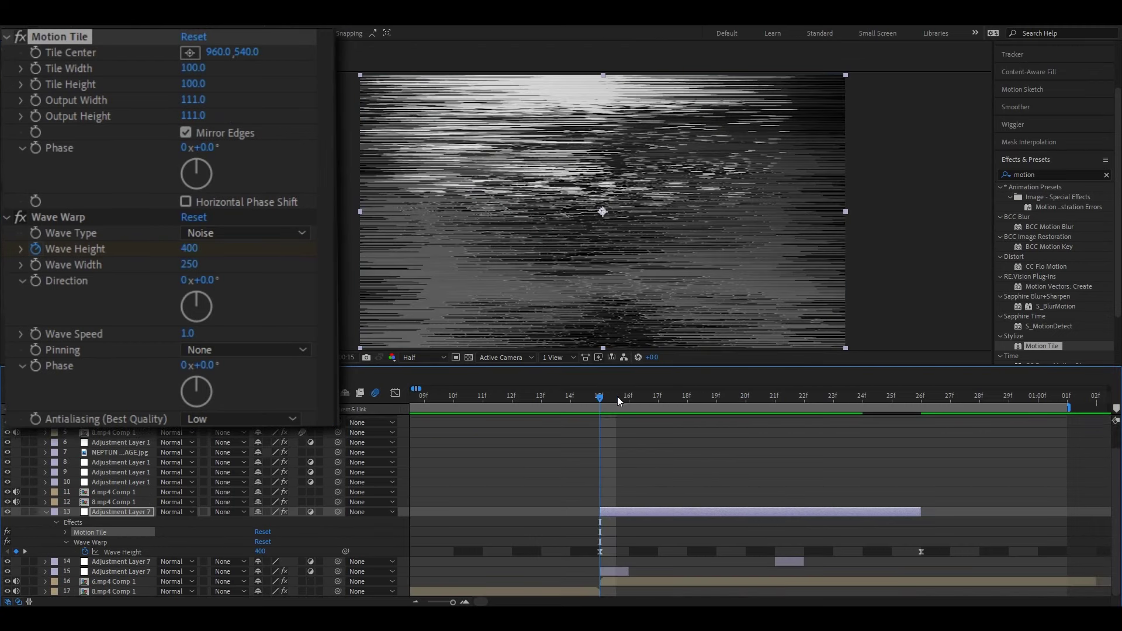
{"action": "left_click_drag", "start_coordinate": [617, 397], "coordinate": [786, 482]}
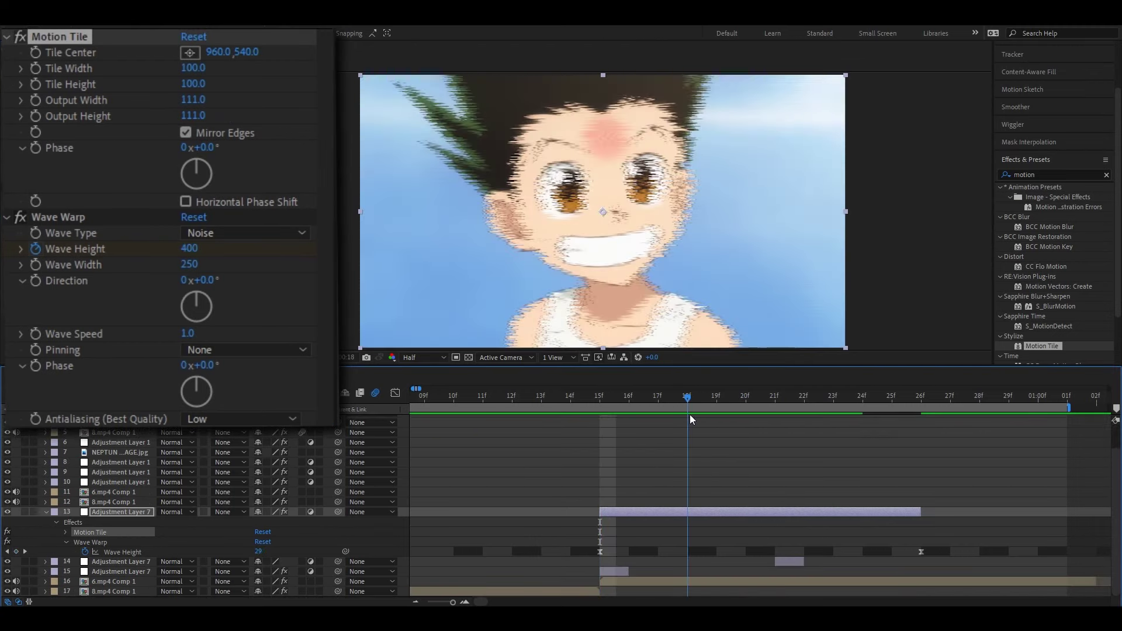
{"action": "left_click", "coordinate": [792, 561]}
{"action": "double_click", "coordinate": [1045, 177]}
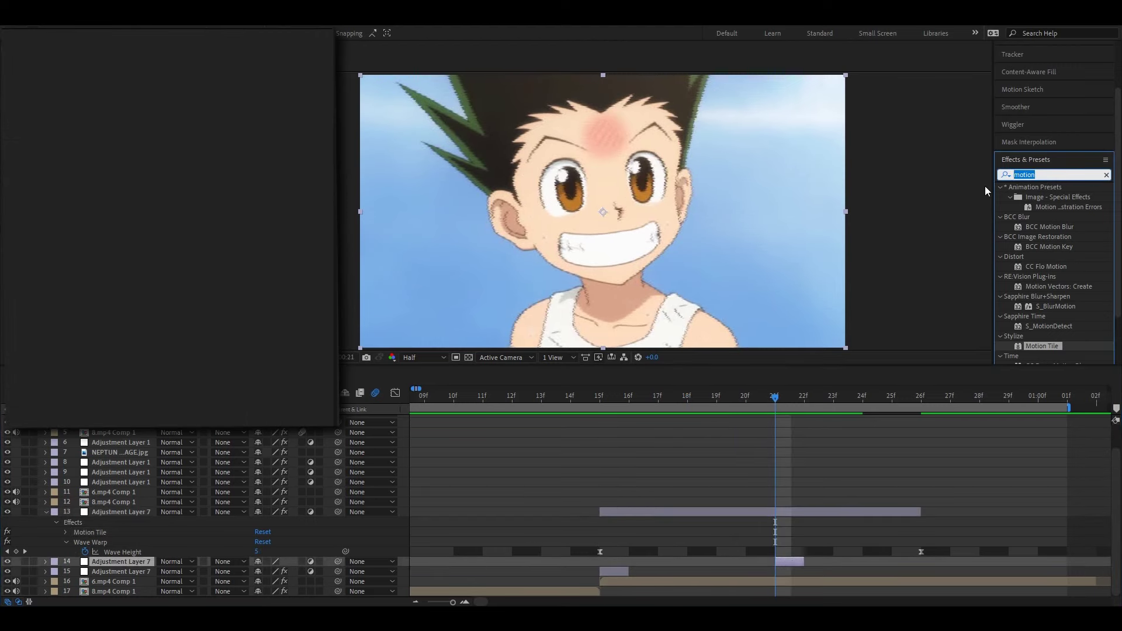
- Apply Find Edges to layer 14 with Invert checked for white lines on black
{"action": "type", "text": "find"}
{"action": "left_click_drag", "start_coordinate": [1051, 262], "coordinate": [792, 561]}
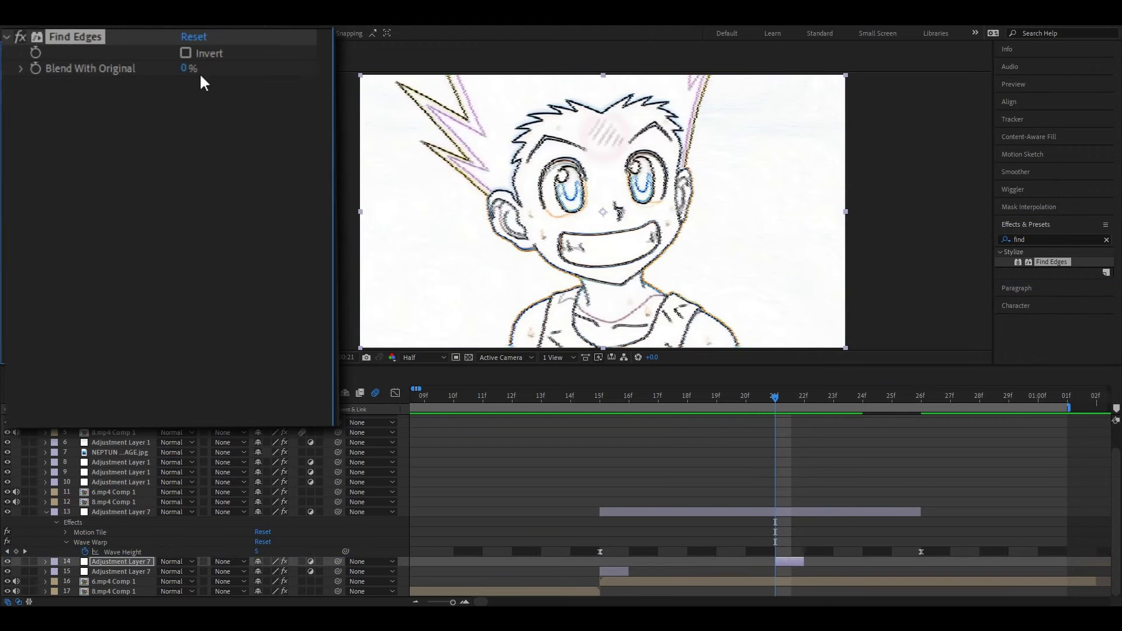
{"action": "left_click", "coordinate": [185, 54]}
- Search 'bcc co' and apply BCC Colorize to layer 14
{"action": "left_click", "coordinate": [1036, 241]}
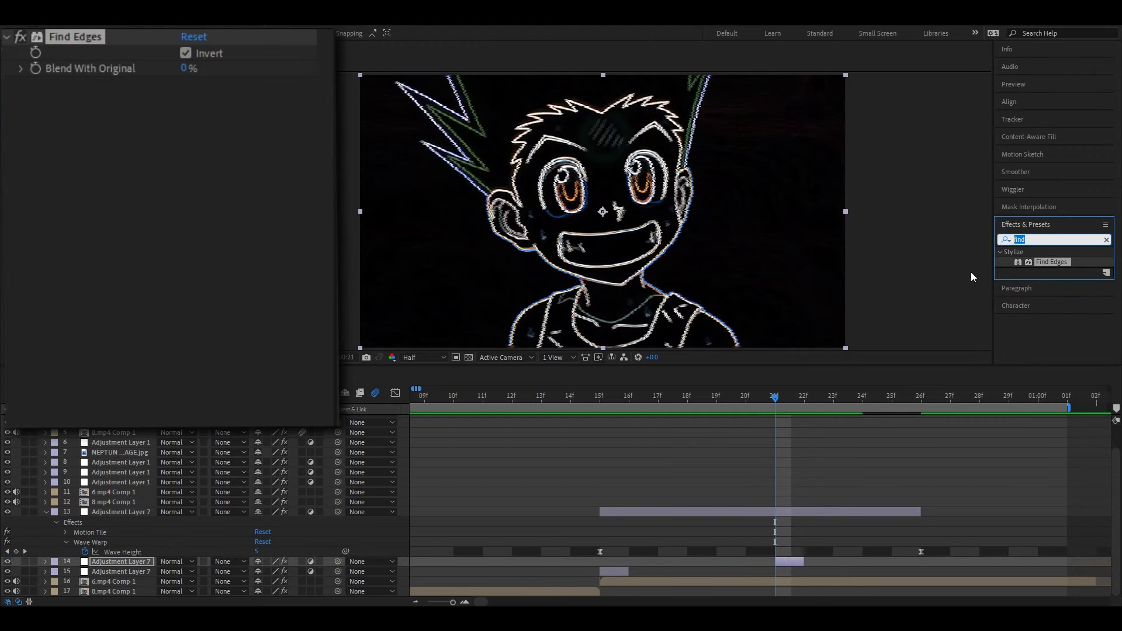
{"action": "type", "text": "bcc"}
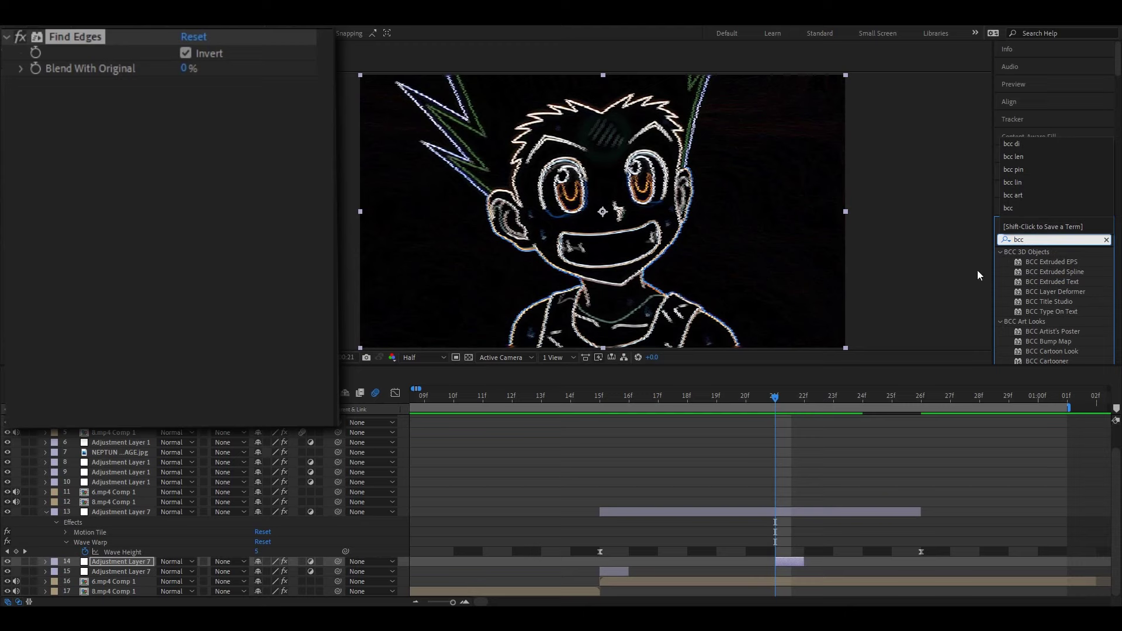
{"action": "type", "text": " co"}
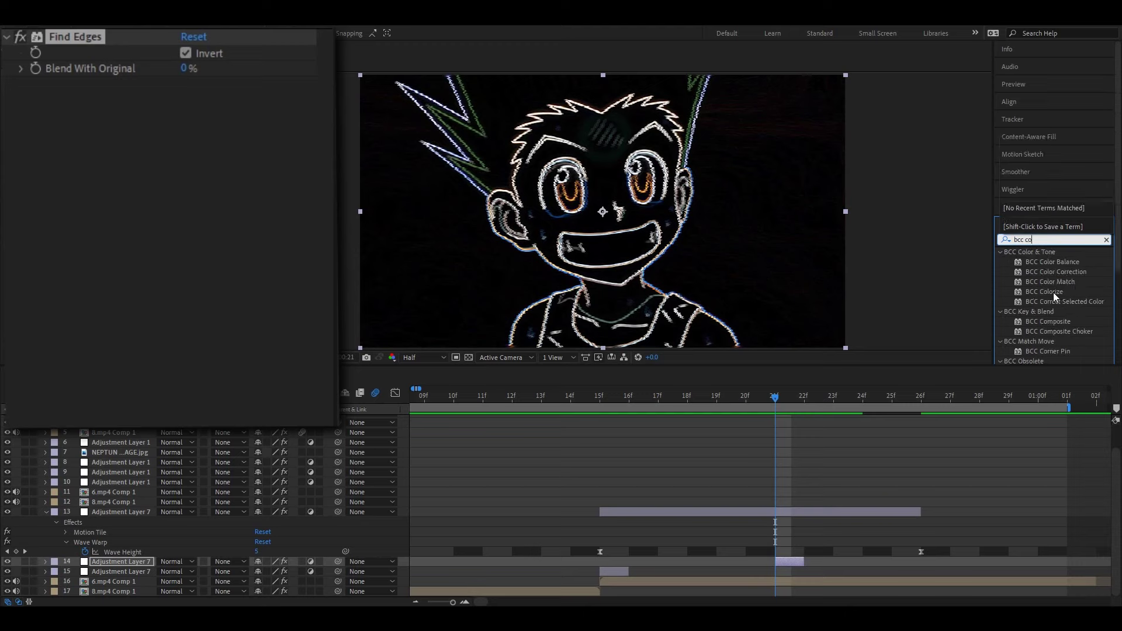
{"action": "left_click_drag", "start_coordinate": [1055, 297], "coordinate": [807, 559]}
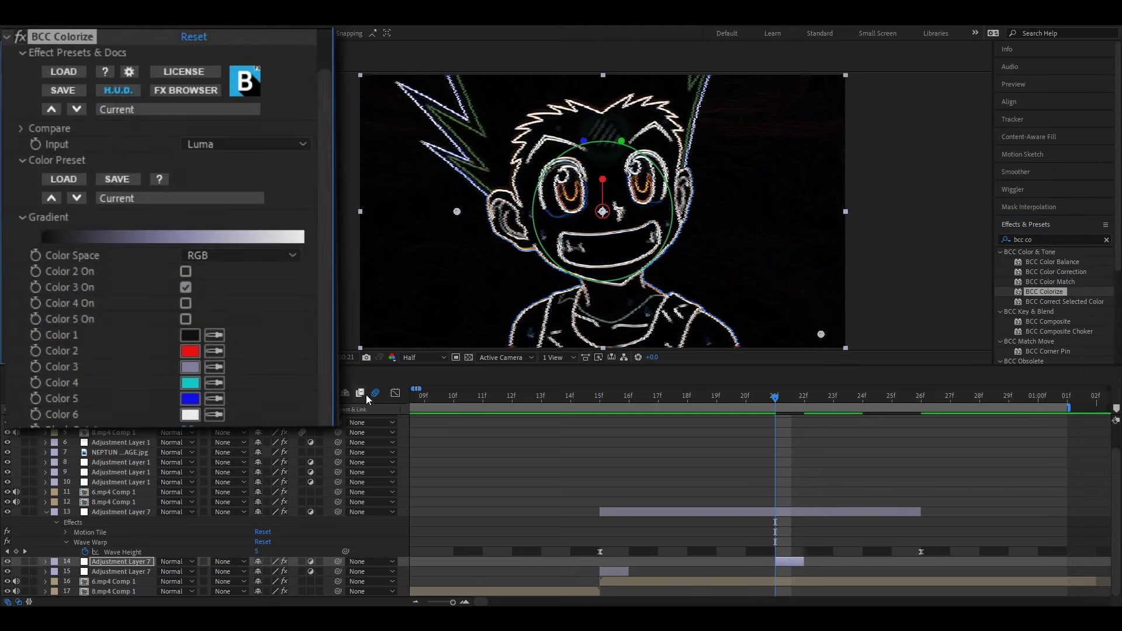
- Enable Color 4 in BCC Colorize and set Color 3 to grey-blue A6A6BB
{"action": "left_click", "coordinate": [186, 302]}
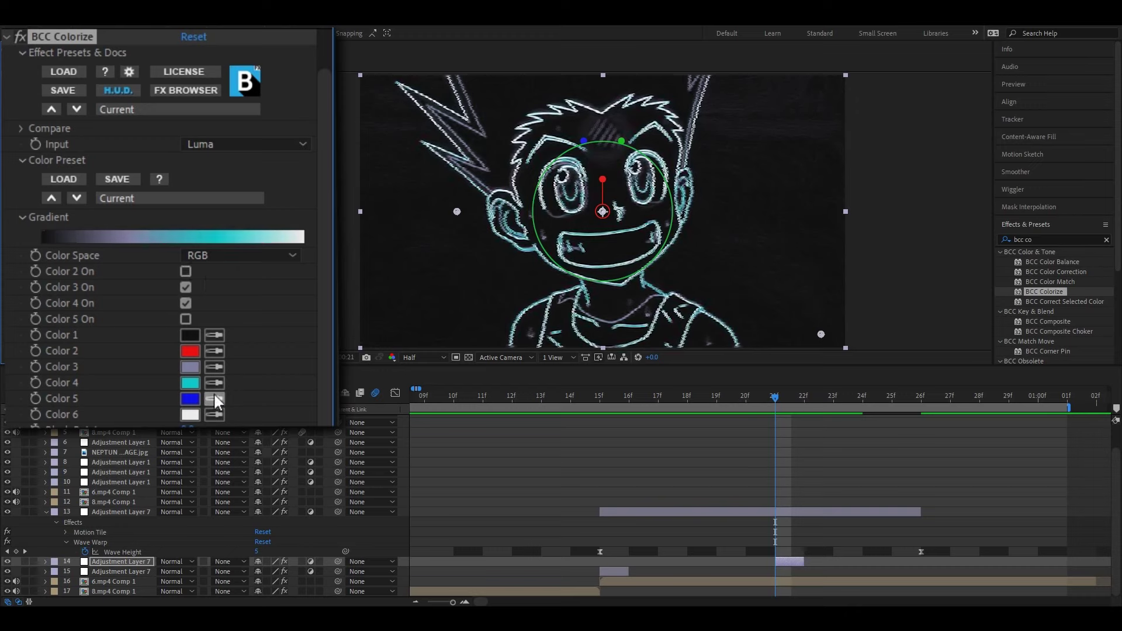
{"action": "left_click", "coordinate": [190, 366]}
{"action": "left_click", "coordinate": [447, 380]}
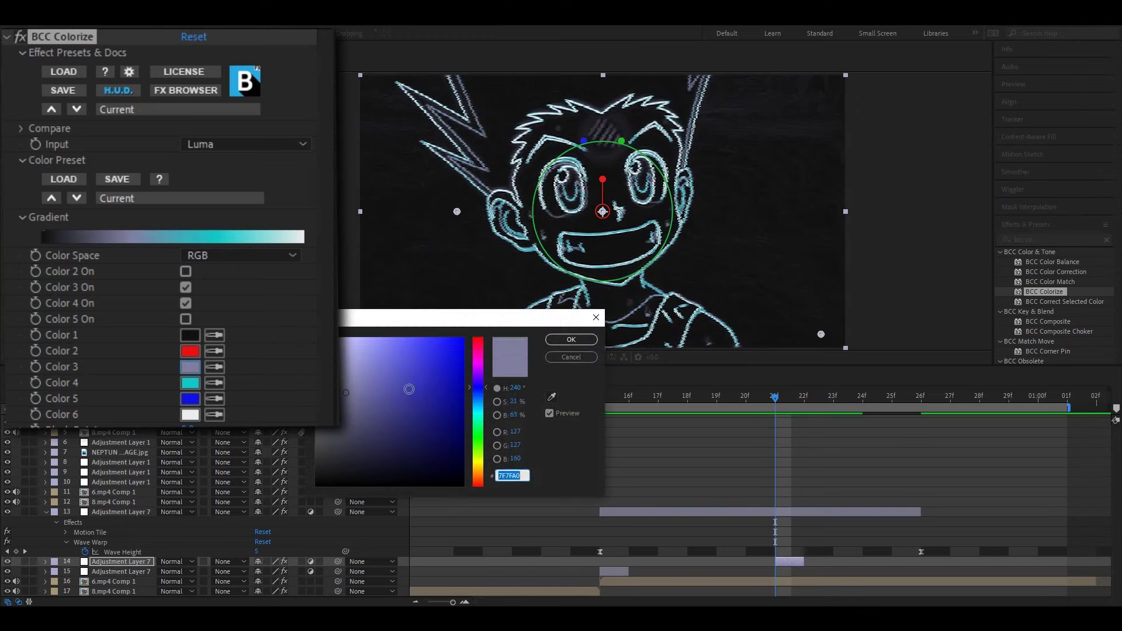
{"action": "left_click_drag", "start_coordinate": [447, 381], "coordinate": [425, 385]}
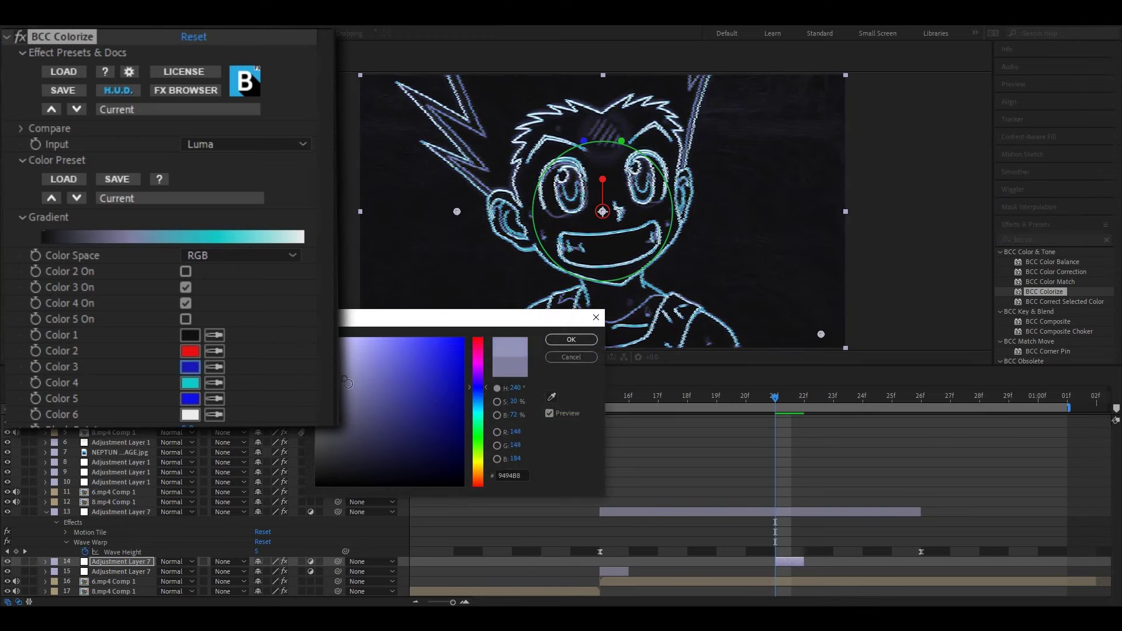
{"action": "left_click", "coordinate": [559, 341]}
{"action": "left_click_drag", "start_coordinate": [787, 398], "coordinate": [540, 417]}
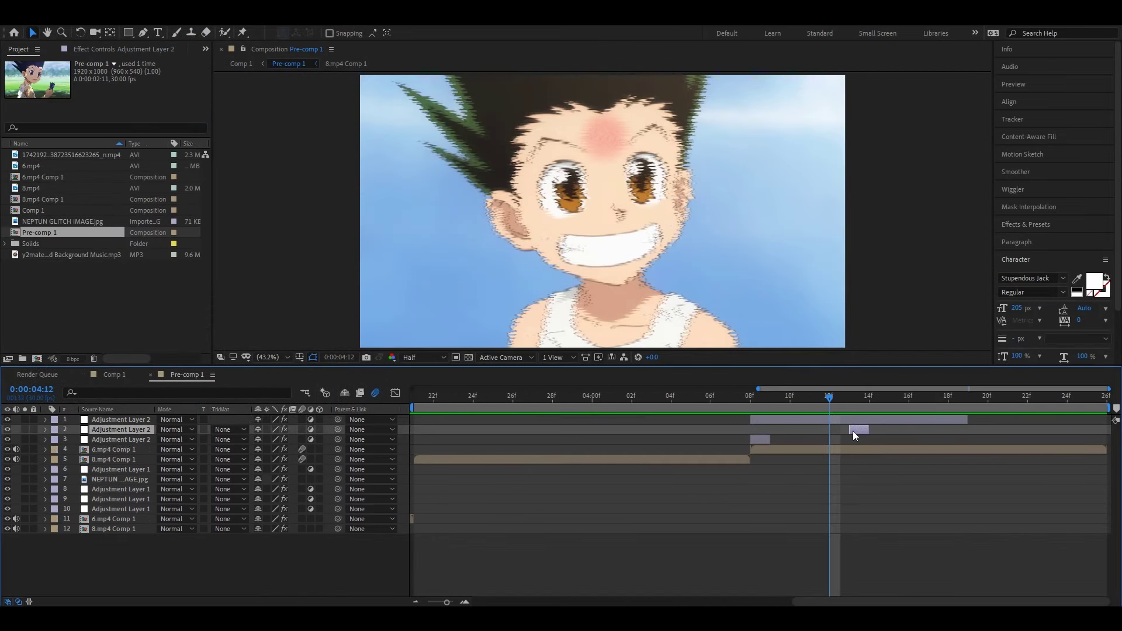
- Duplicate the Adjustment Layer 2 flash, move the copy to about 10f, and preview from 04f
{"action": "key", "text": "ctrl+d"}
{"action": "mouse_move", "coordinate": [853, 430]}
{"action": "left_mouse_down"}
{"action": "mouse_move", "coordinate": [800, 429]}
{"action": "mouse_move", "coordinate": [730, 396]}
{"action": "left_mouse_up"}
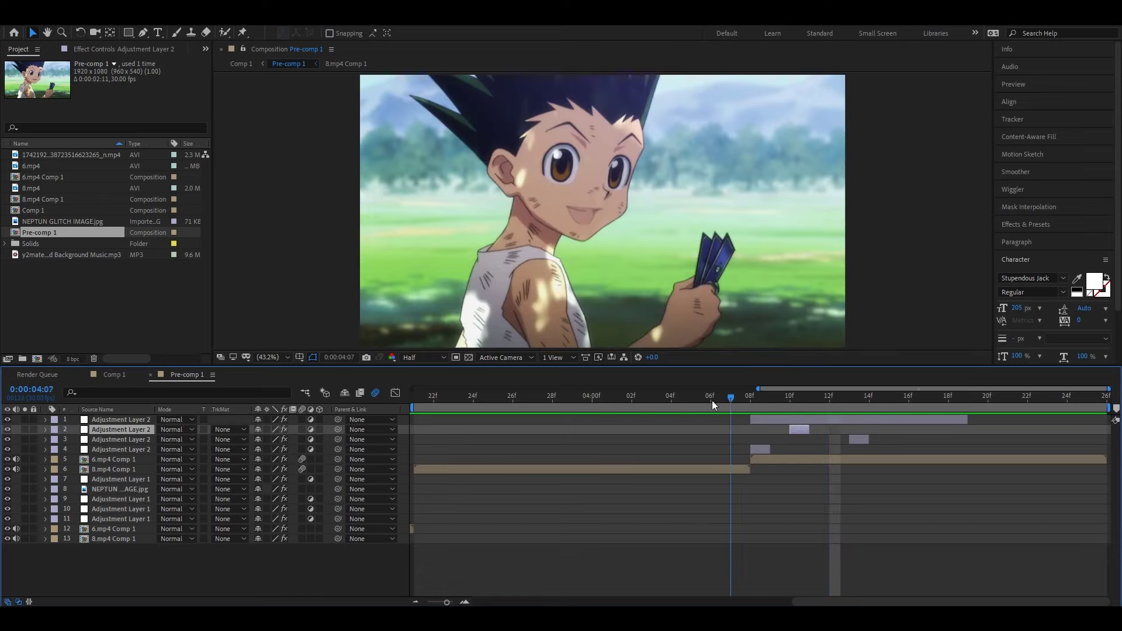
{"action": "left_click", "coordinate": [673, 402]}
{"action": "key", "text": "space"}
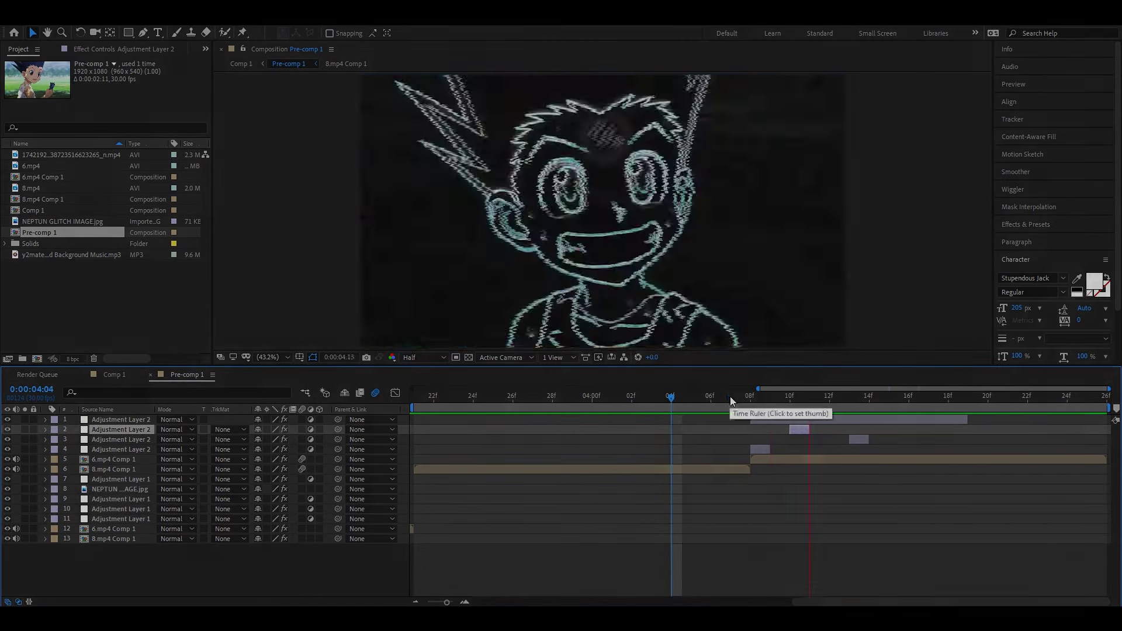